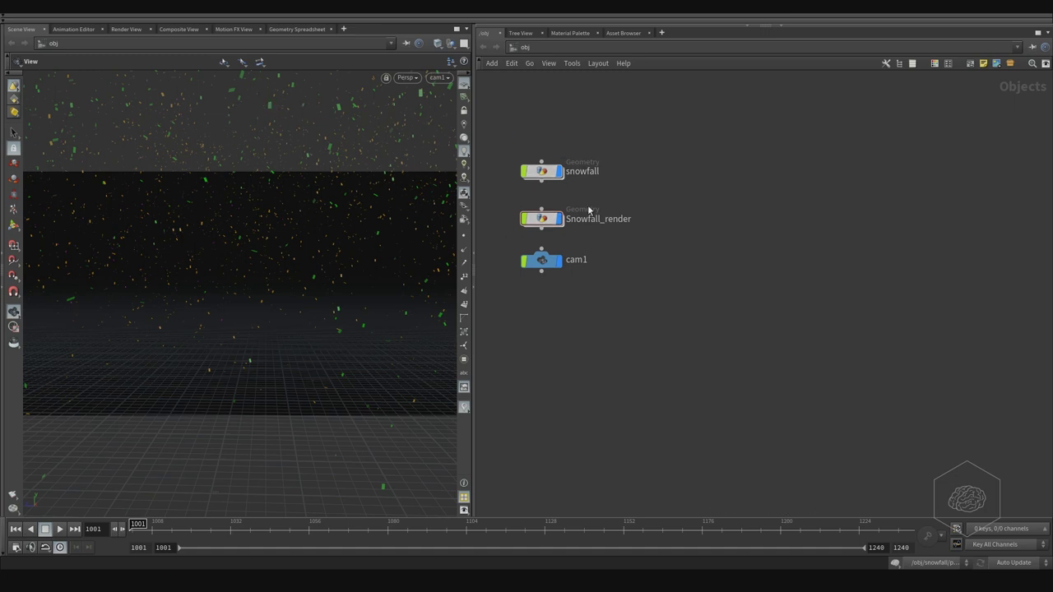
Open the snowfall geometry network and enter its popnet_FG_Snow DOP network
middle_click_drag(558, 131, 658, 173)
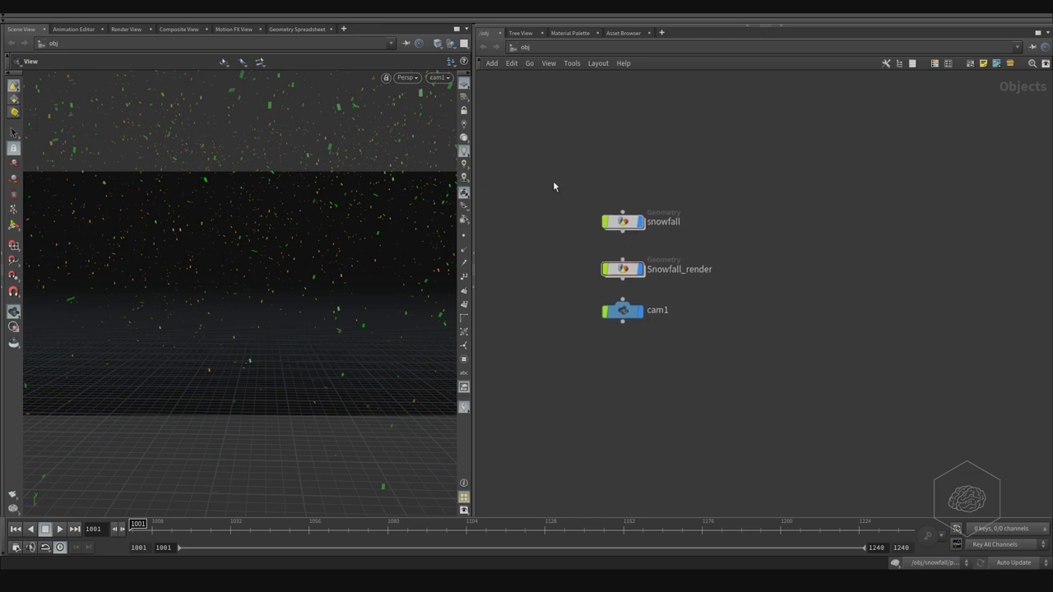
left_click_drag(567, 168, 682, 252)
double_click(621, 222)
middle_click_drag(665, 193, 536, 194)
scroll(568, 206, "up", 6)
middle_click_drag(697, 183, 562, 205)
double_click(766, 197)
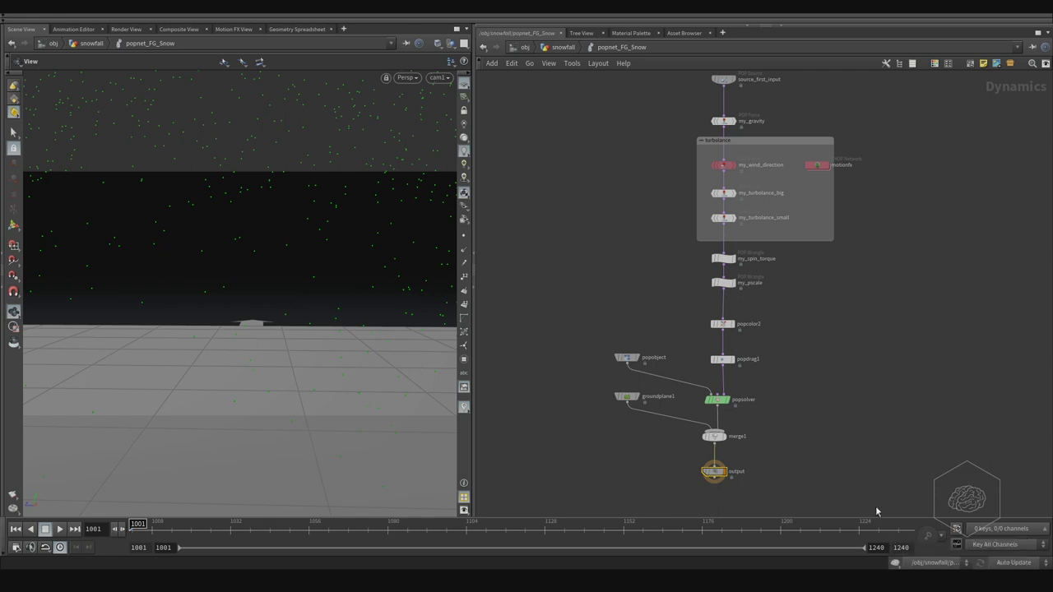
Return to the snowfall network and disable dynamics simulation
left_click(559, 47)
middle_click_drag(690, 271, 599, 251)
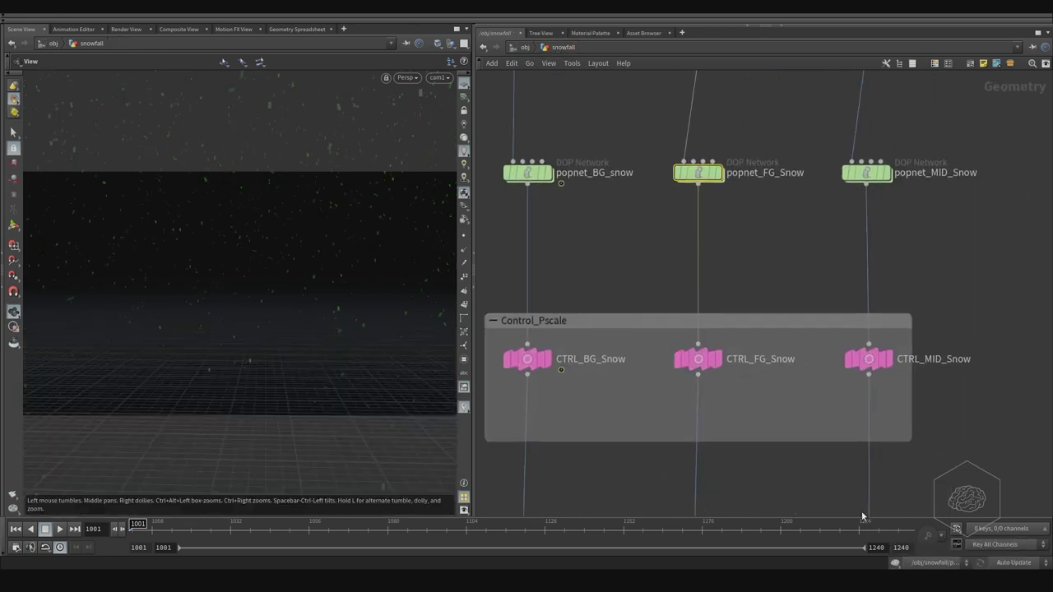
left_click(895, 564)
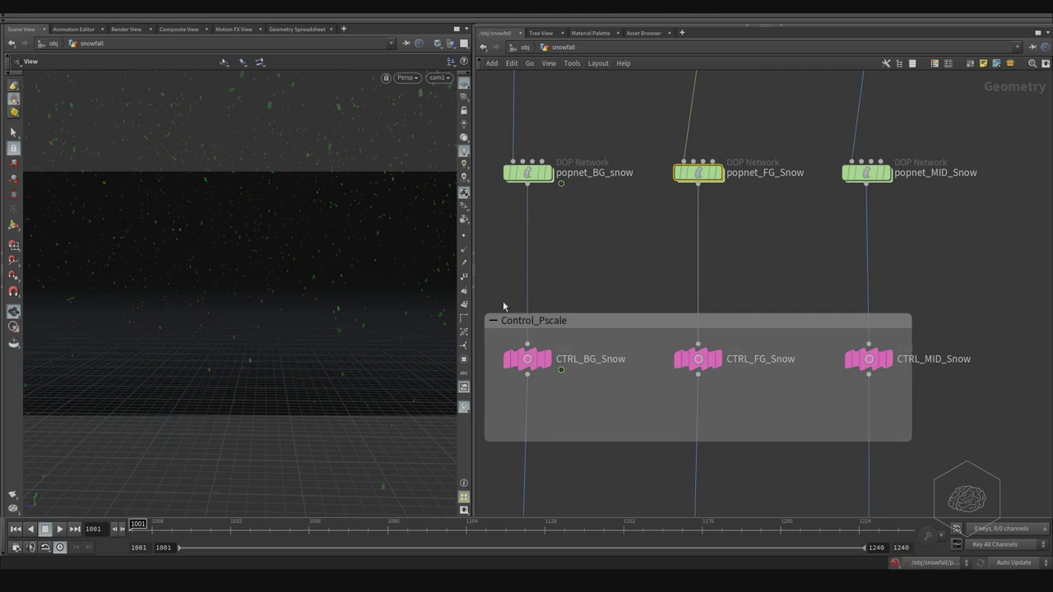
Enter the popnet_MID_Snow DOP network to view its particle setup
middle_click_drag(651, 233, 692, 279)
left_click_drag(842, 167, 730, 253)
middle_click_drag(948, 191, 769, 191)
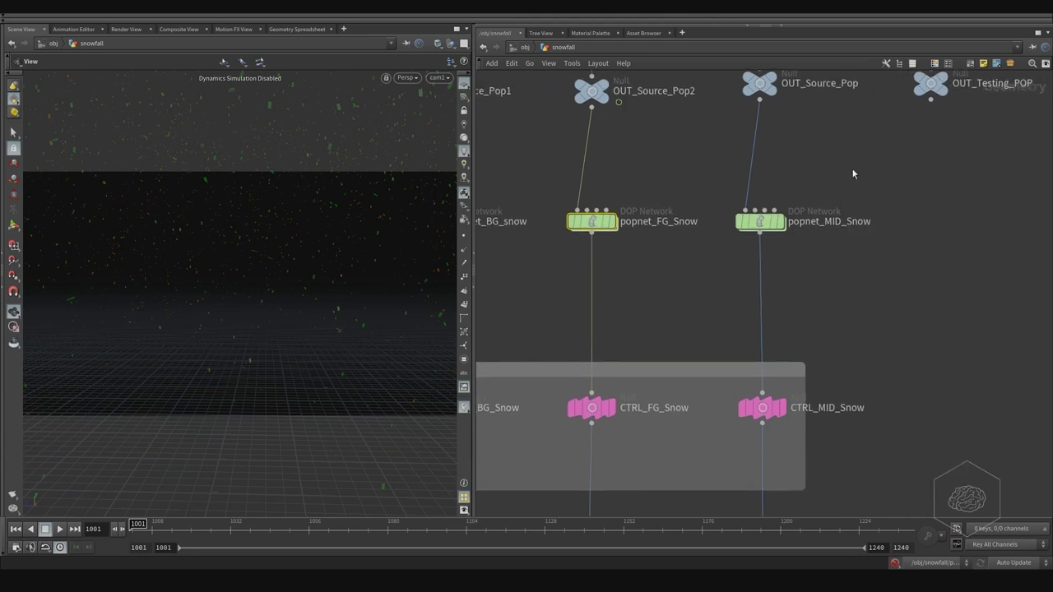
double_click(759, 220)
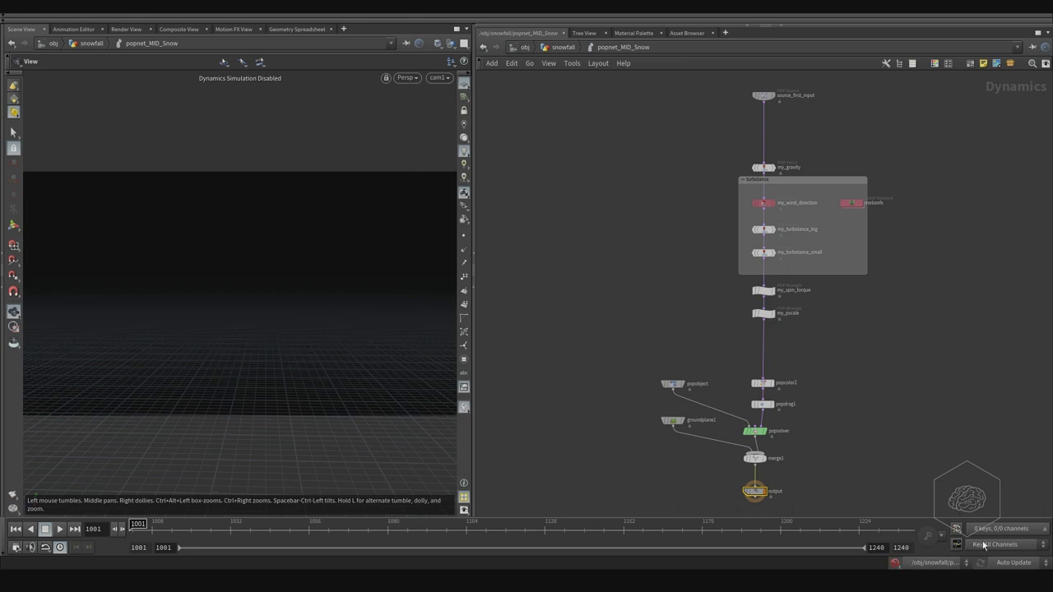
Set the update mode to Manual and orbit the viewport away from the cam1 view
left_click(1014, 563)
left_click(1006, 550)
left_click(1006, 563)
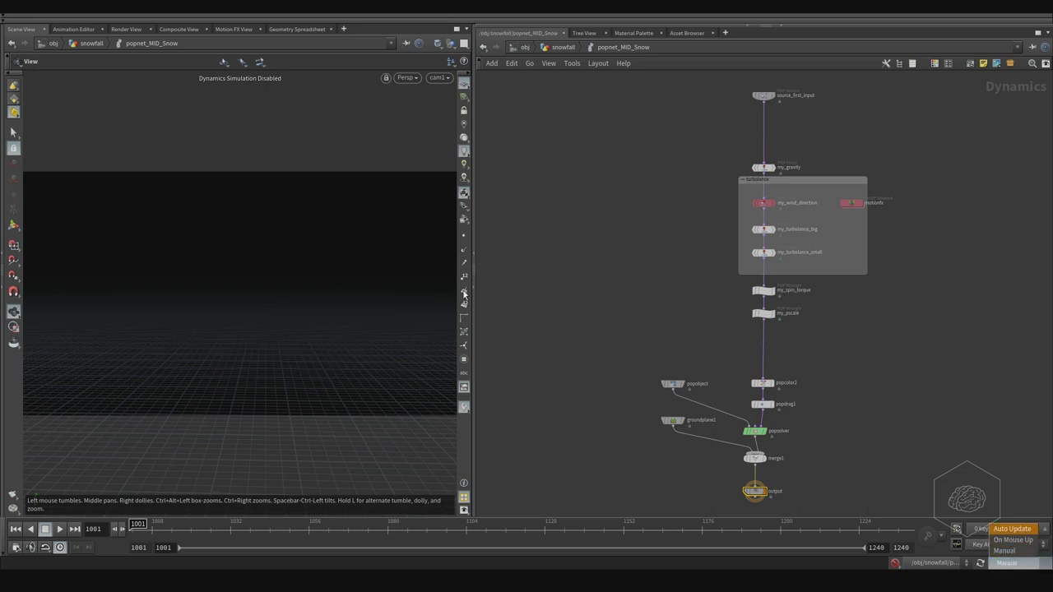
left_click(141, 246)
left_click_drag(140, 246, 108, 231)
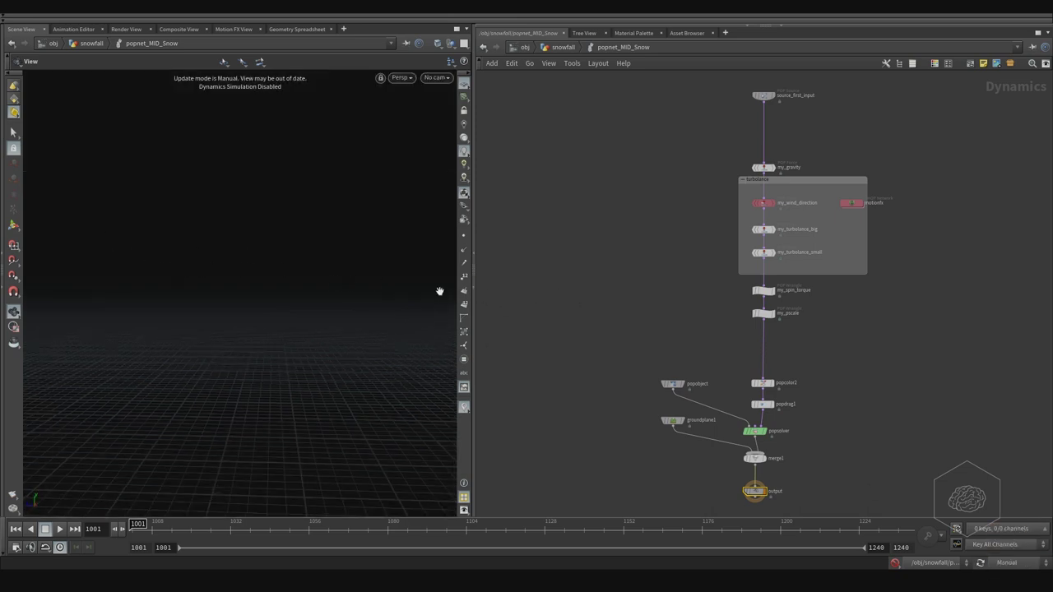
Look through cam1 again and restore the update mode to Auto Update
left_click(435, 77)
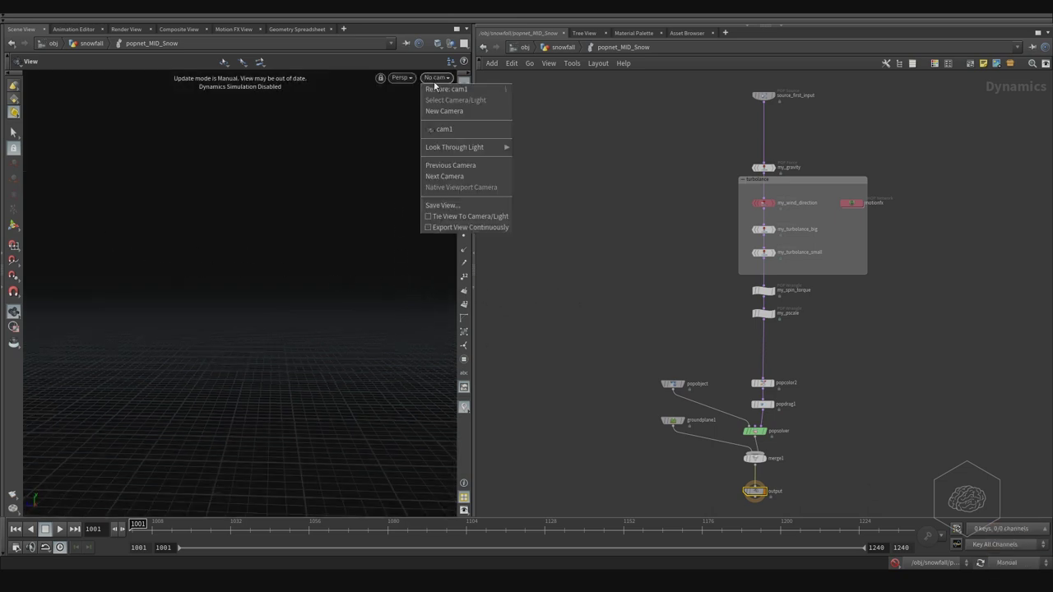
left_click(448, 130)
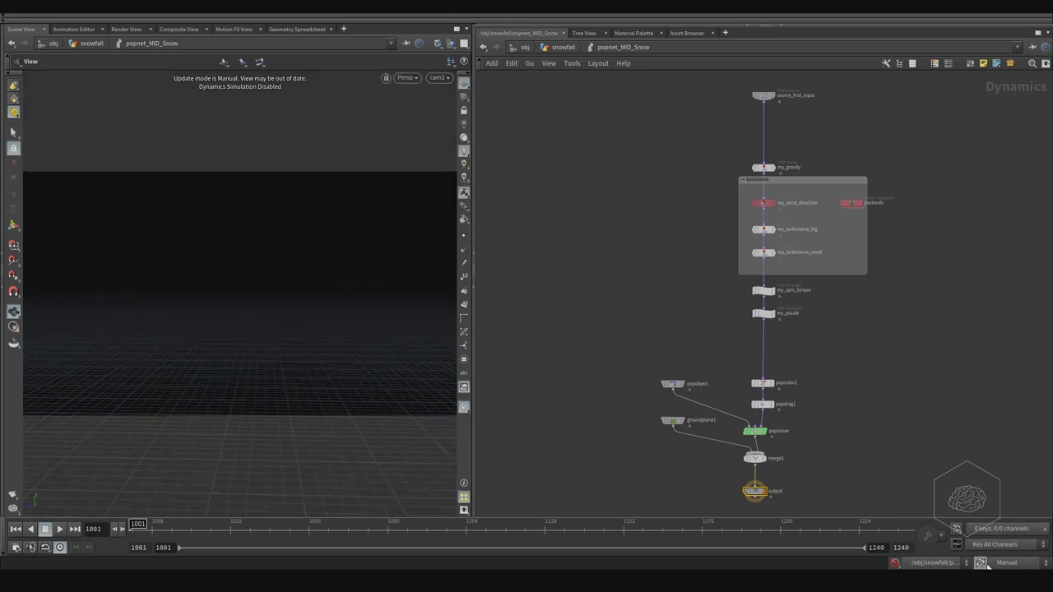
left_click(1023, 566)
left_click(1014, 531)
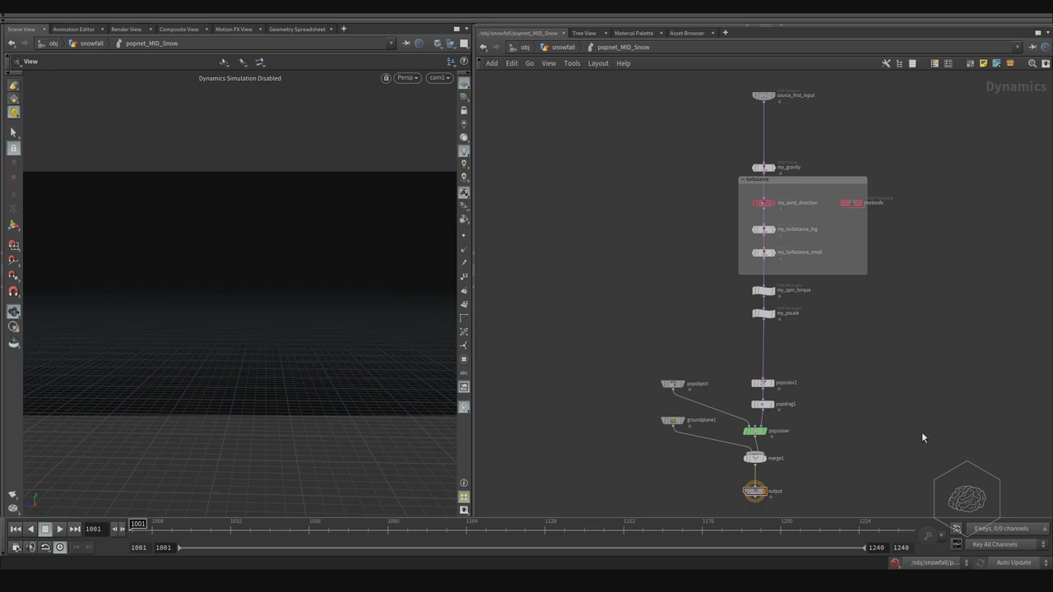
Go back up to the snowfall network and enter popnet_FG_Snow
middle_click_drag(645, 261, 669, 249)
middle_click_drag(685, 309, 602, 295)
left_click(560, 47)
left_click(586, 189)
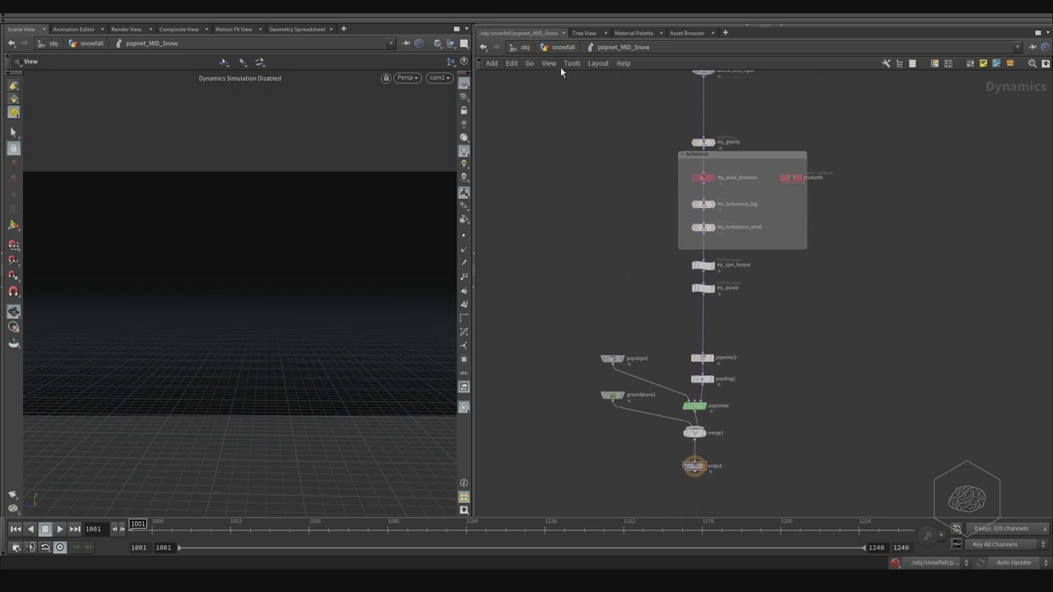
left_click(562, 48)
middle_click_drag(645, 303, 659, 303)
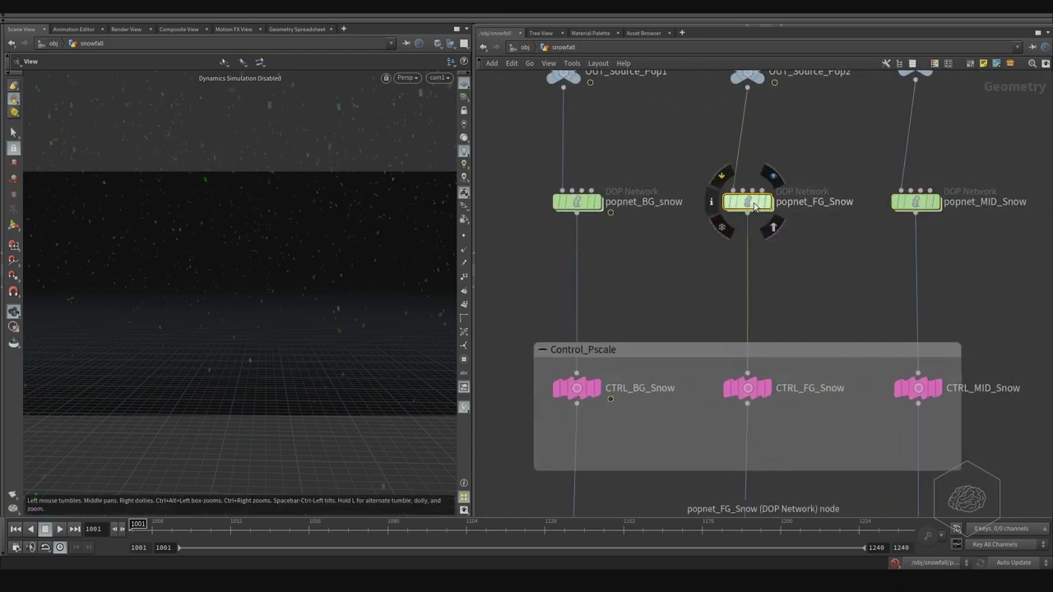
double_click(747, 202)
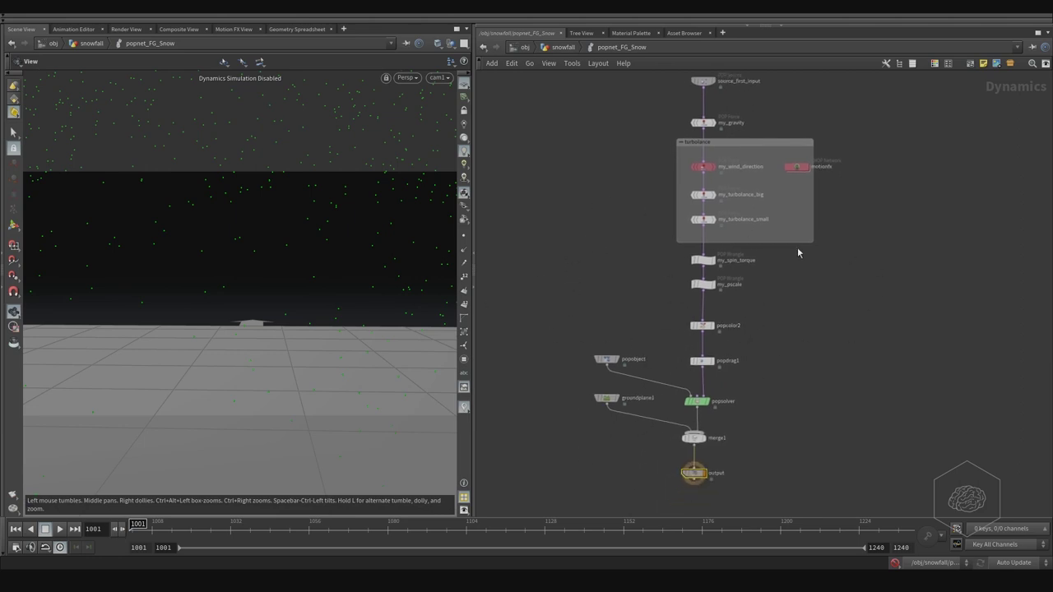
Select the my_spin_torque POP Wrangle and examine the nodes from the turbolance group down to popsolver
scroll(779, 323, "up", 5)
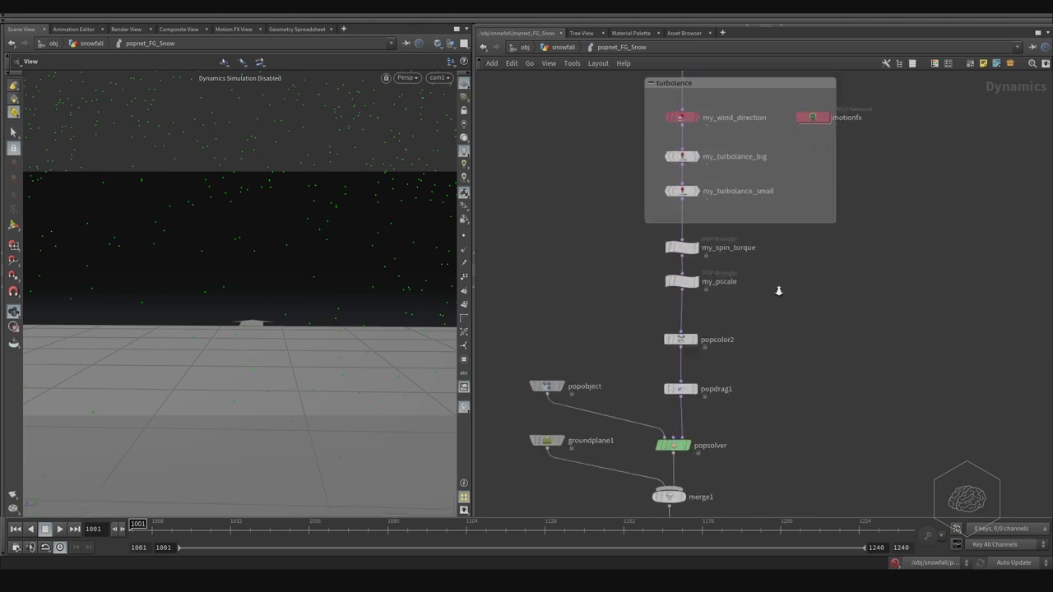
left_click_drag(711, 298, 711, 312)
left_click_drag(706, 240, 744, 263)
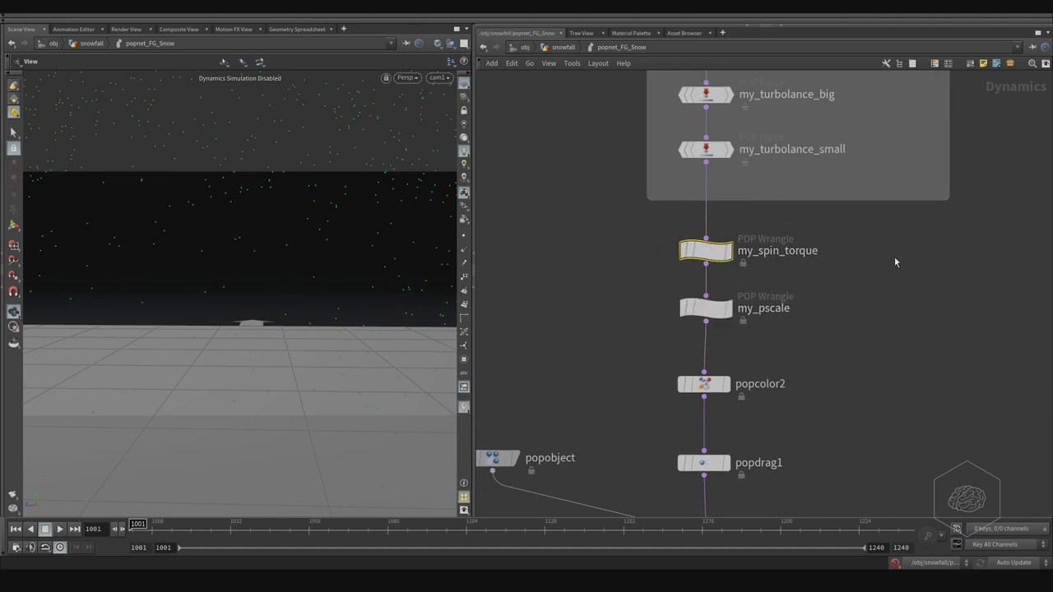
middle_click_drag(817, 316, 787, 184)
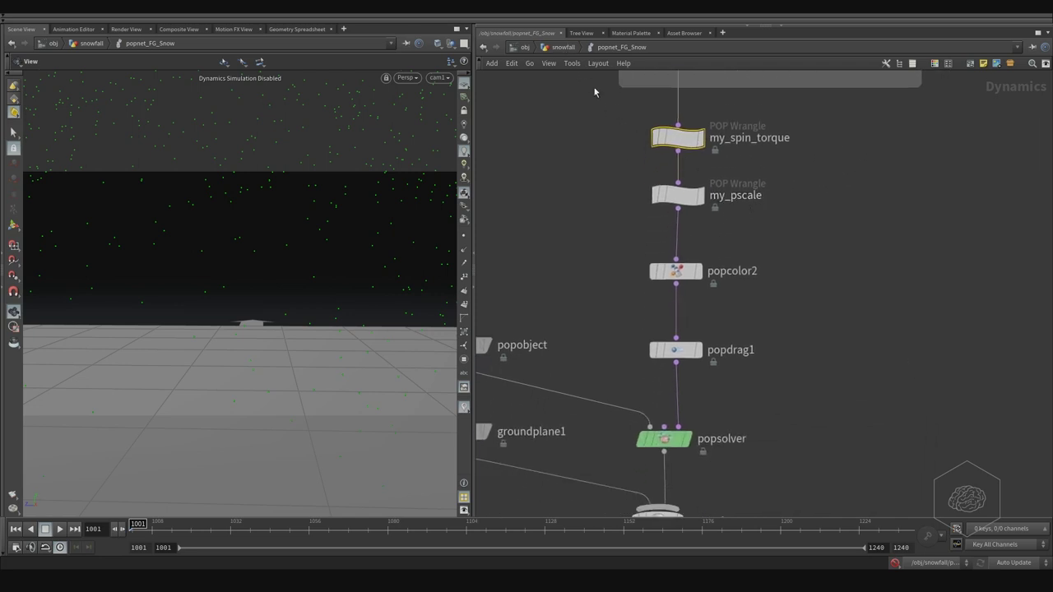
Return to the snowfall network and show the pscale control parameters of the CTRL_FG_Snow null
left_click(563, 48)
middle_click_drag(682, 290, 702, 155)
left_click(769, 255)
middle_click_drag(722, 369, 657, 362)
middle_click_drag(764, 170, 714, 246)
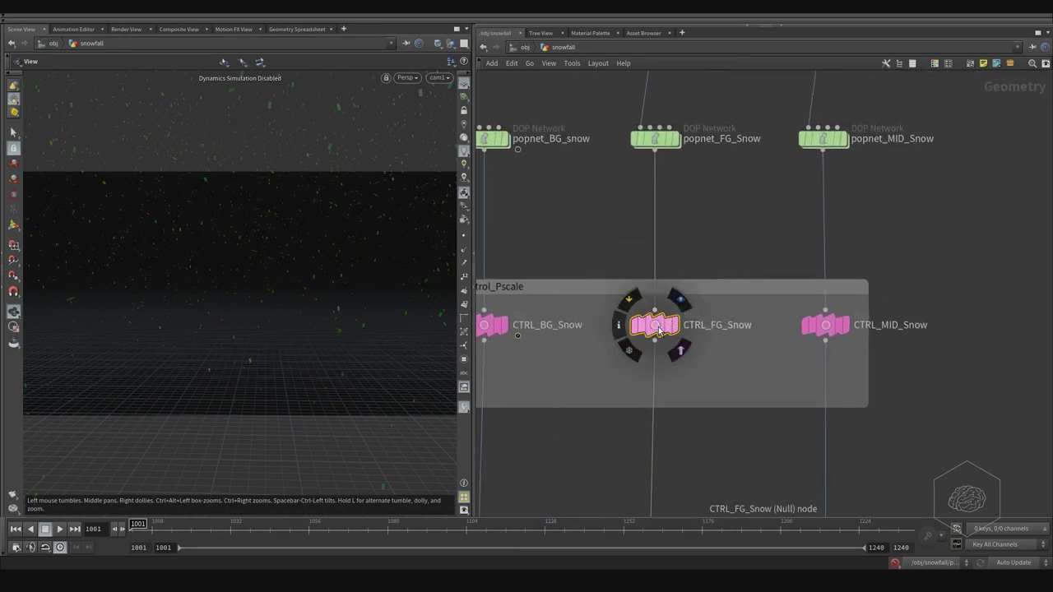
key("p")
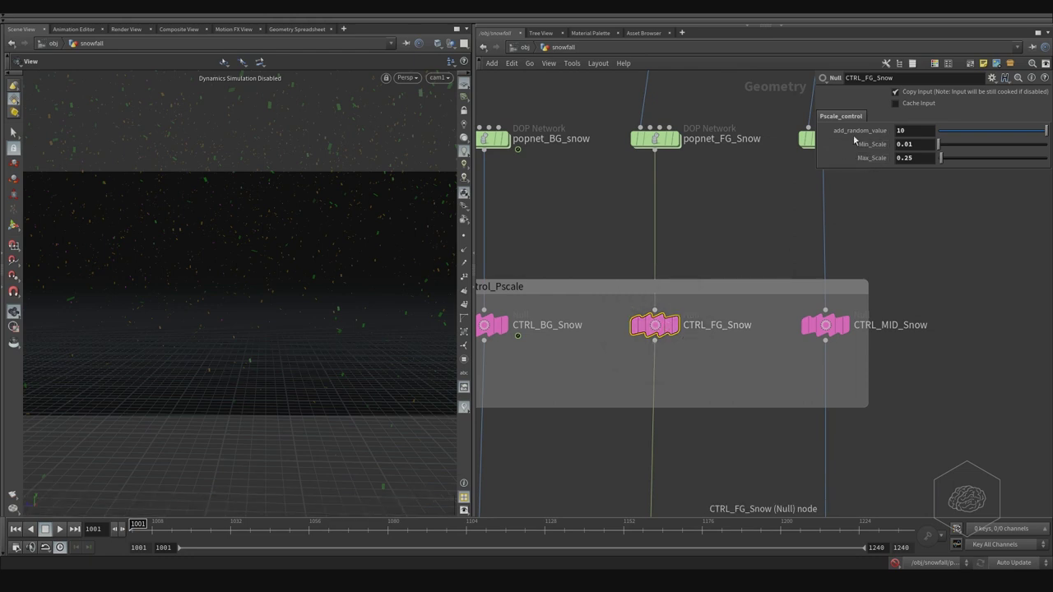
Show the simulation parameters of the popnet_FG_Snow DOP network
middle_click_drag(716, 248, 696, 286)
left_click(633, 180)
mouse_move(641, 363)
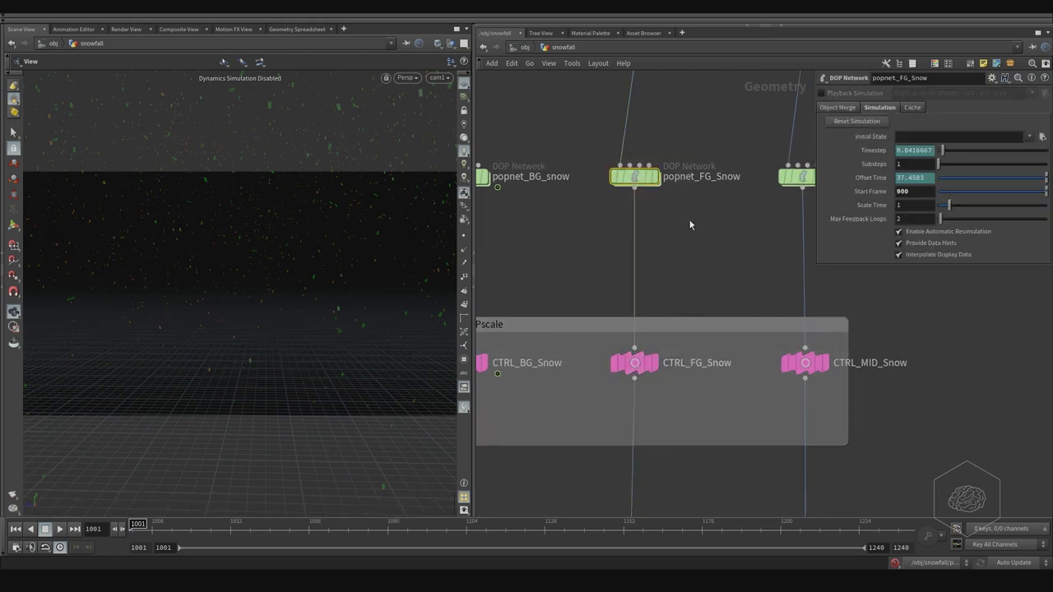
Enter popnet_FG_Snow and show the birth parameters of the source_first_input POP Source
double_click(634, 176)
middle_click_drag(625, 234, 558, 395)
middle_click_drag(549, 284, 563, 387)
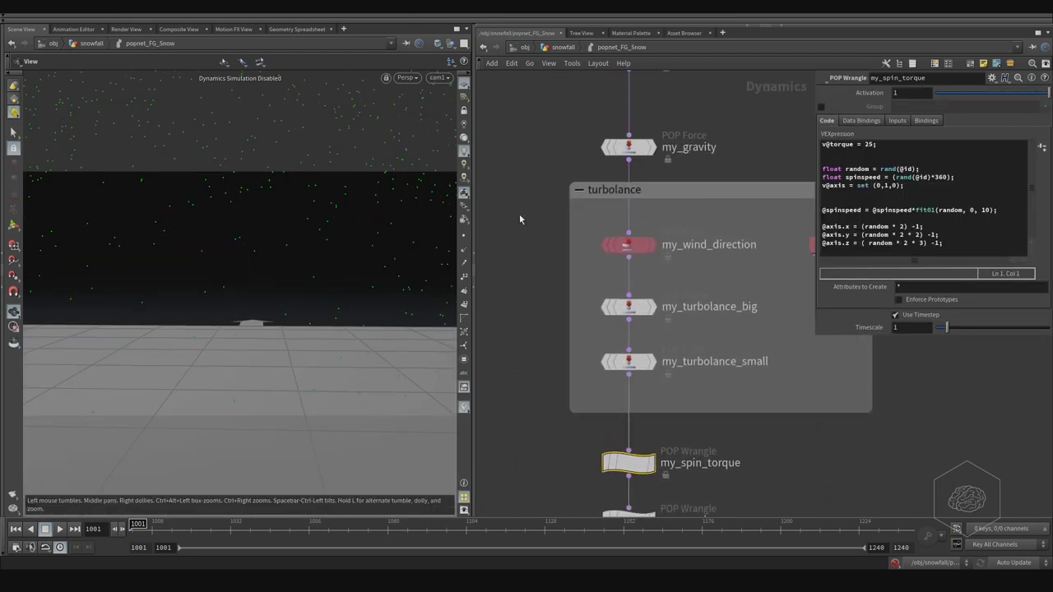
scroll(515, 247, "up", 7)
left_click_drag(520, 200, 681, 305)
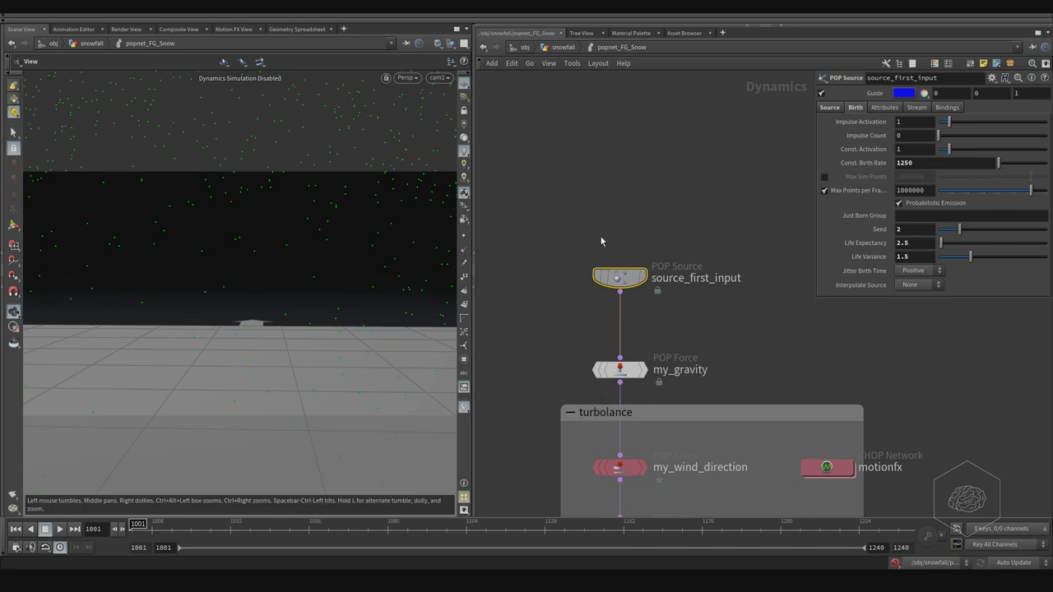
mouse_move(642, 274)
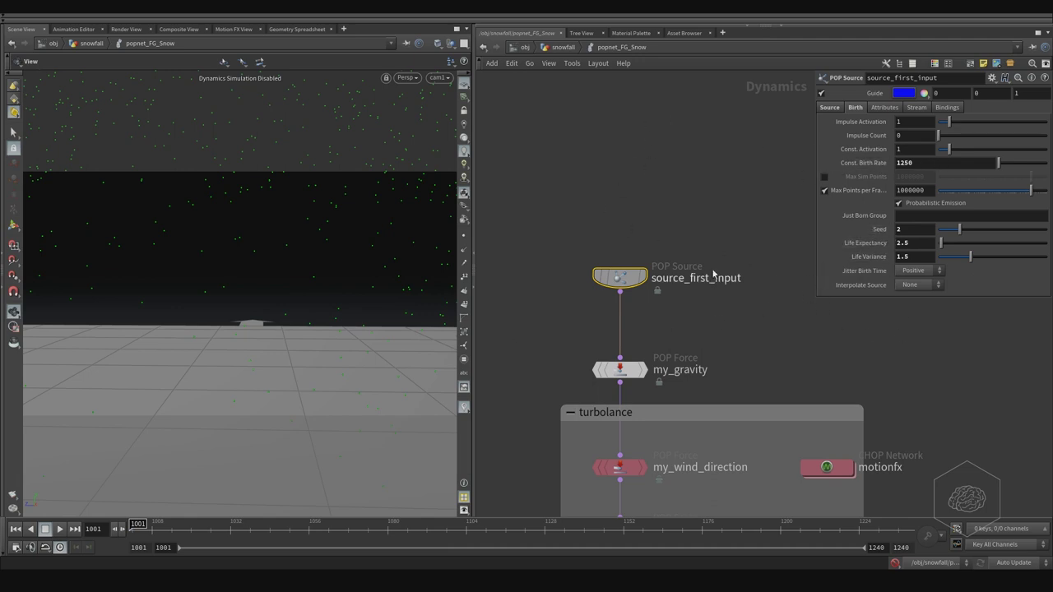
Return to the snowfall network and examine its three node chains from the source grid to the for-each copy blocks
left_click(564, 47)
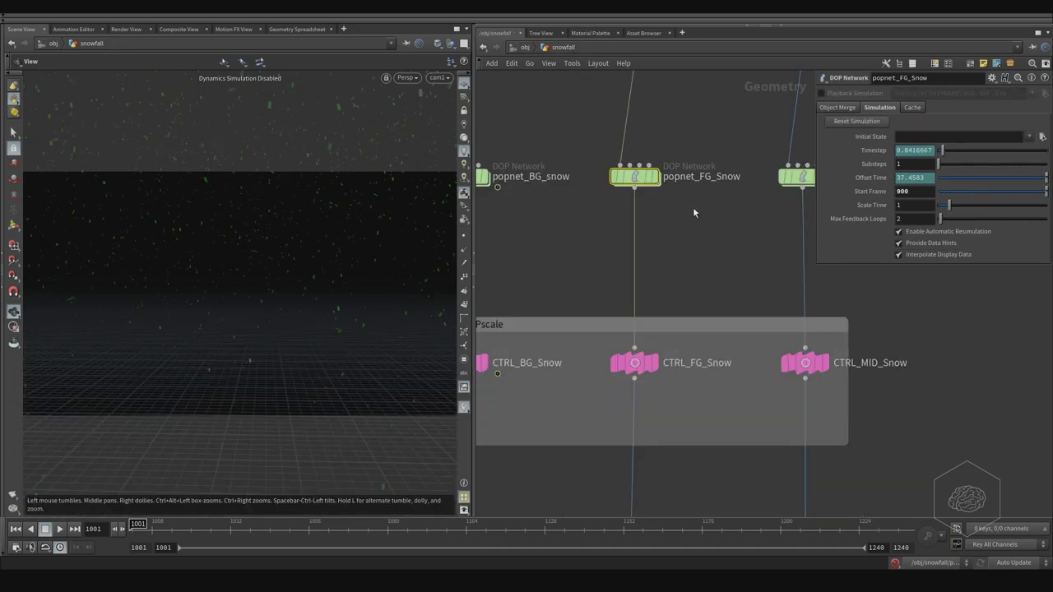
middle_click_drag(668, 293, 663, 315)
right_click_drag(670, 294, 614, 303)
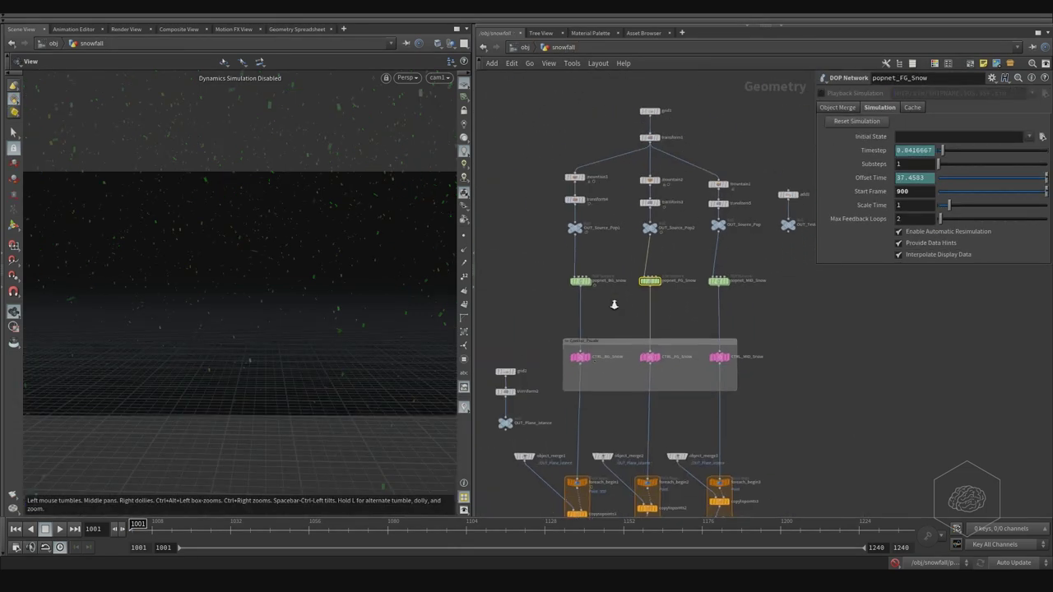
middle_click_drag(728, 300, 696, 247)
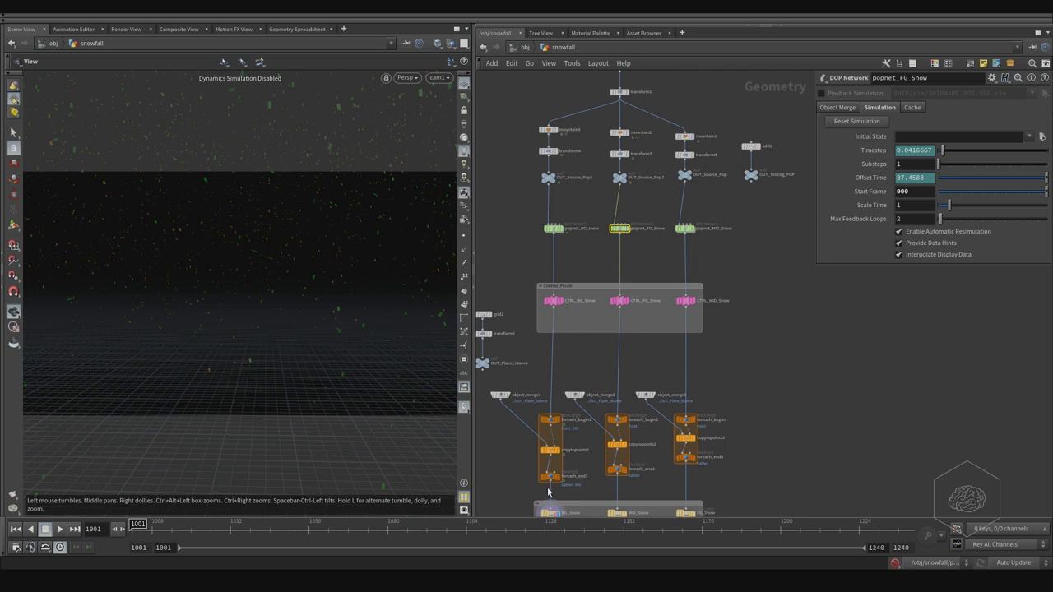
middle_click_drag(657, 195, 668, 235)
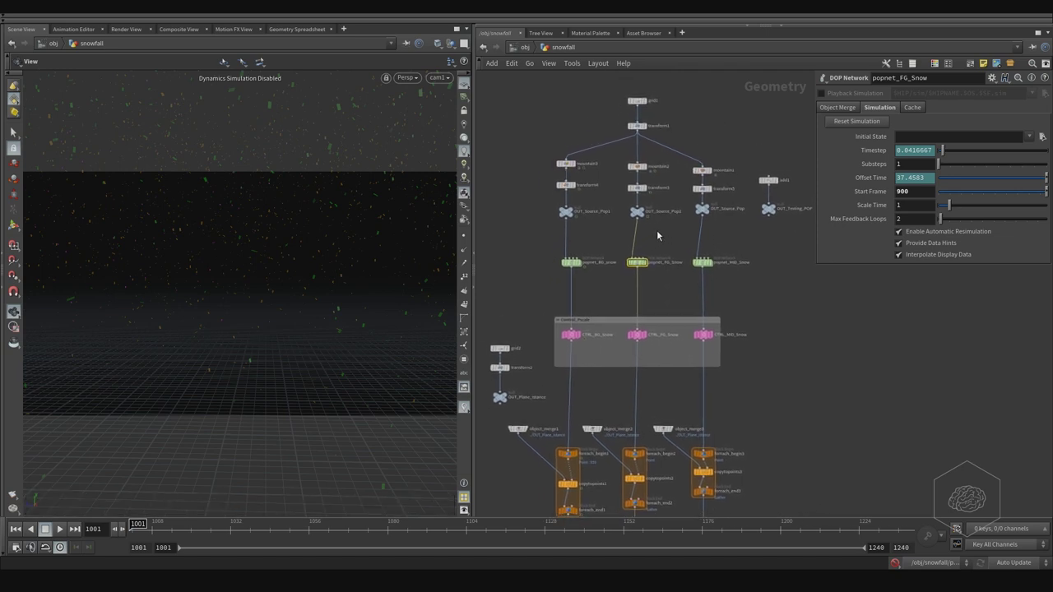
scroll(660, 234, "up", 3)
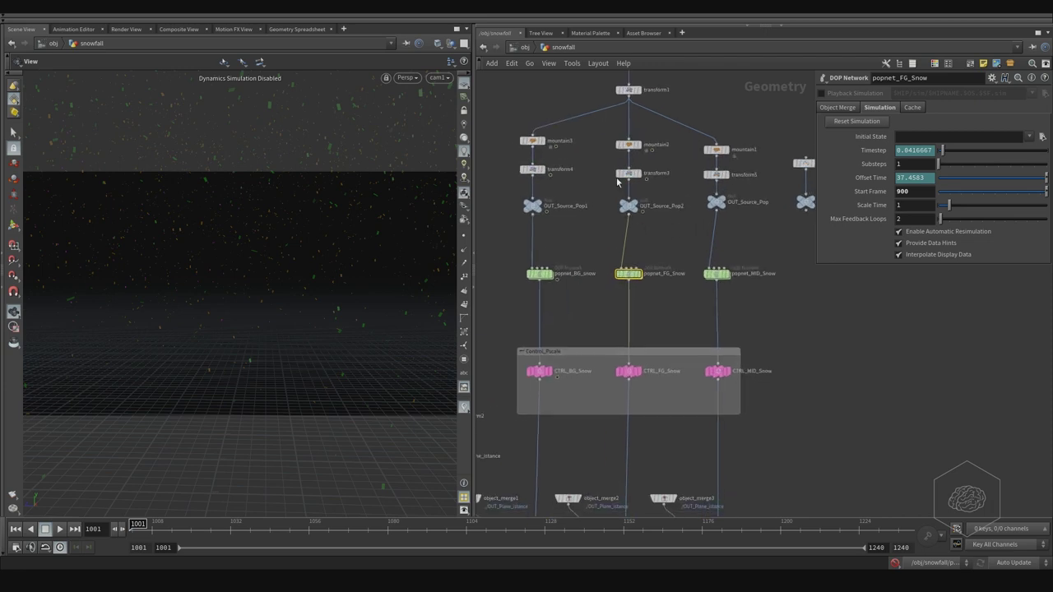
middle_click_drag(677, 266, 647, 245)
scroll(673, 233, "down", 4)
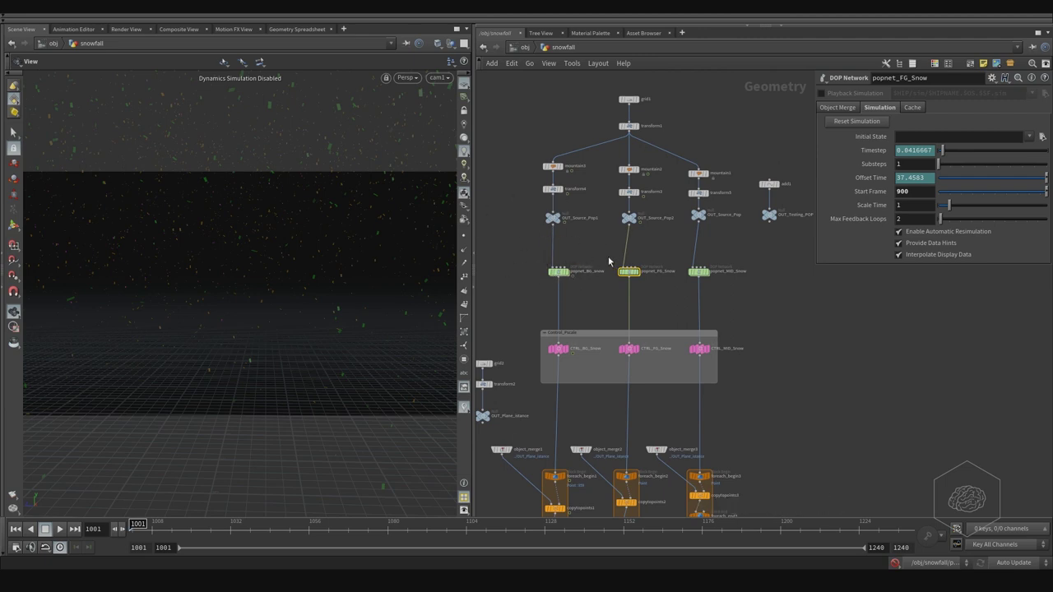
middle_click_drag(600, 306, 613, 260)
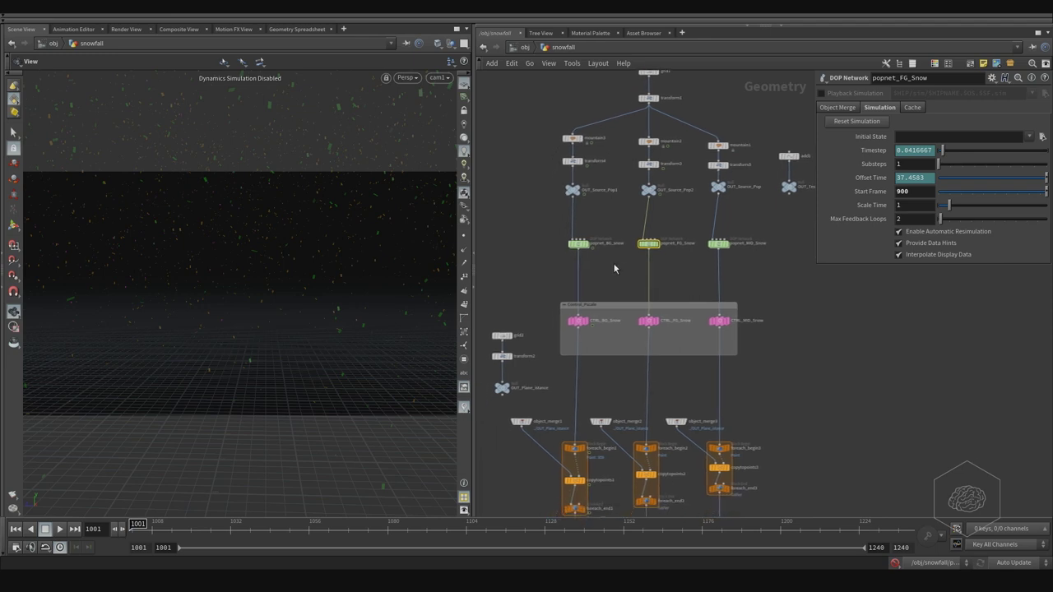
right_click_drag(615, 265, 599, 264)
middle_click_drag(613, 263, 624, 260)
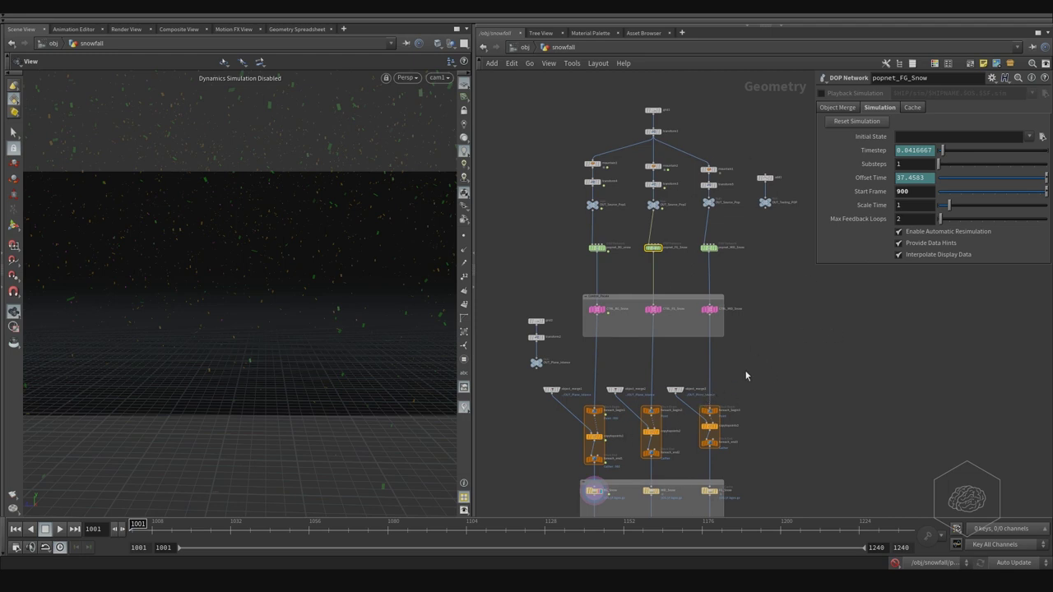
Show the parameters of object_merge1, which references OUT_Plane_istance
middle_click_drag(702, 354, 762, 225)
scroll(758, 286, "up", 8)
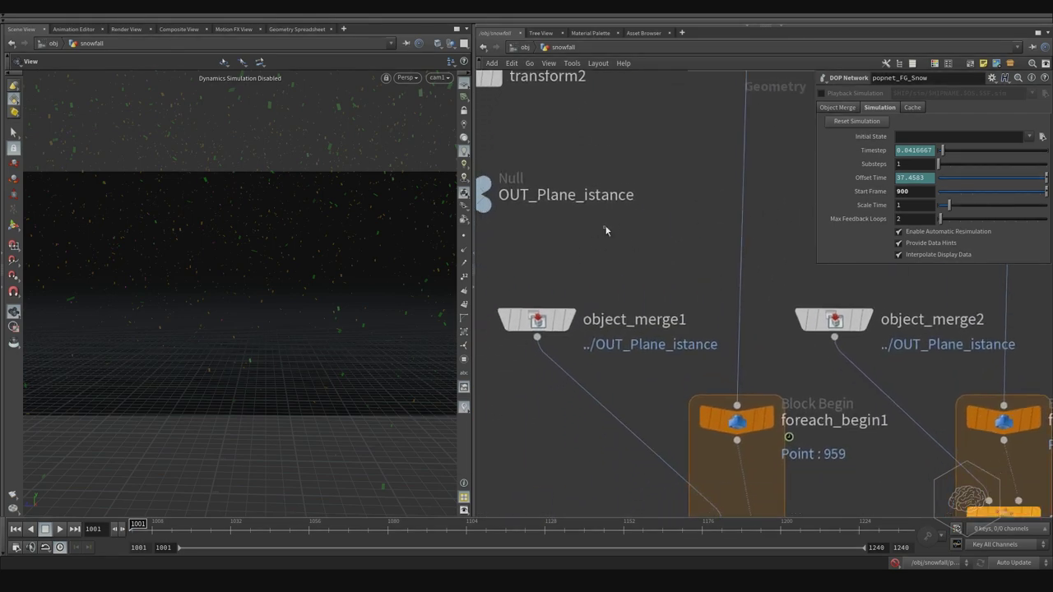
left_click_drag(585, 244, 487, 397)
middle_click_drag(553, 266, 641, 374)
right_click_drag(684, 329, 648, 335)
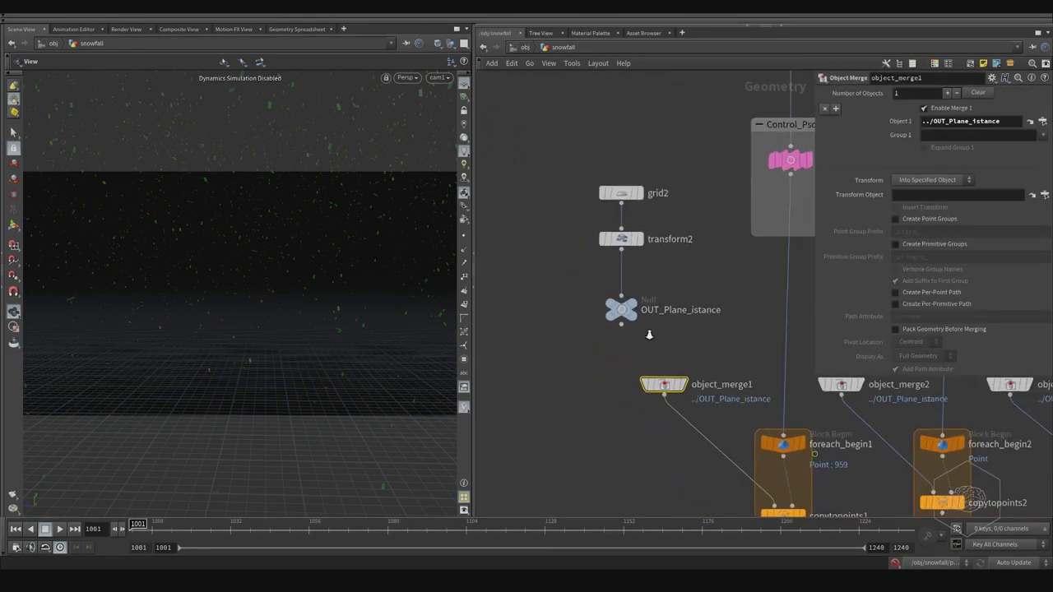
left_click_drag(705, 369, 574, 160)
Select grid2 above OUT_Plane_istance and display its plane in the viewport
left_click_drag(635, 313, 518, 306)
middle_click_drag(607, 226, 650, 256)
left_click_drag(650, 193, 512, 228)
left_click(582, 228)
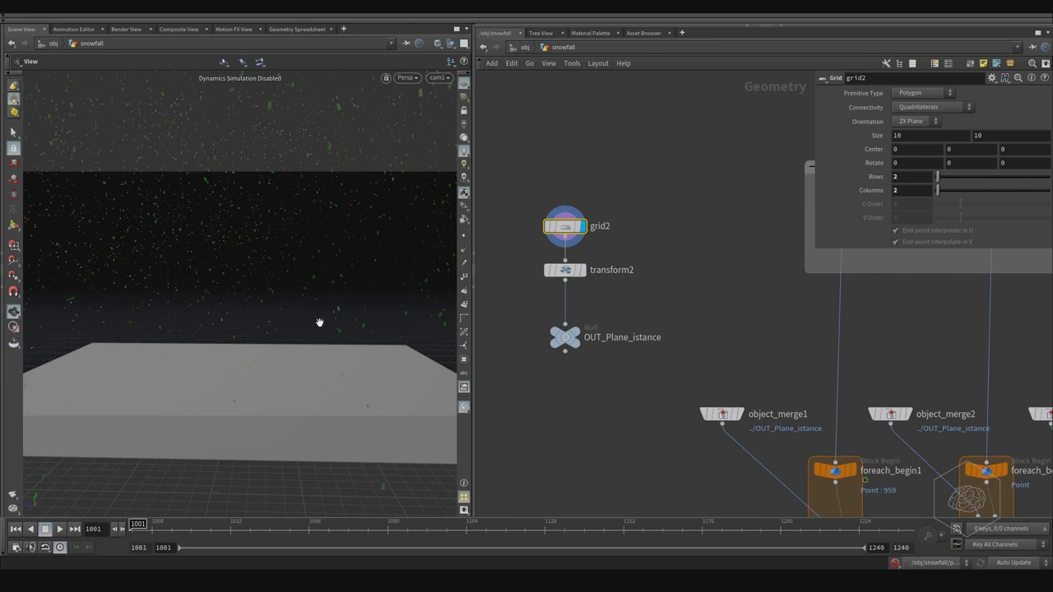
Examine the grid2 plane from a free angle and through the cam1 camera
left_click_drag(320, 320, 346, 332)
left_click(437, 77)
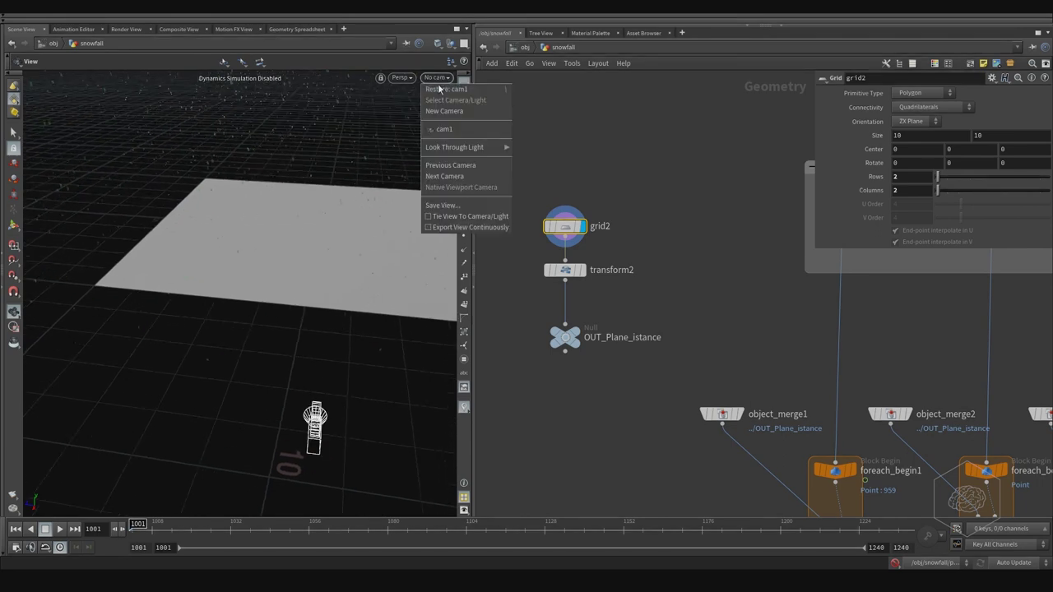
left_click(457, 129)
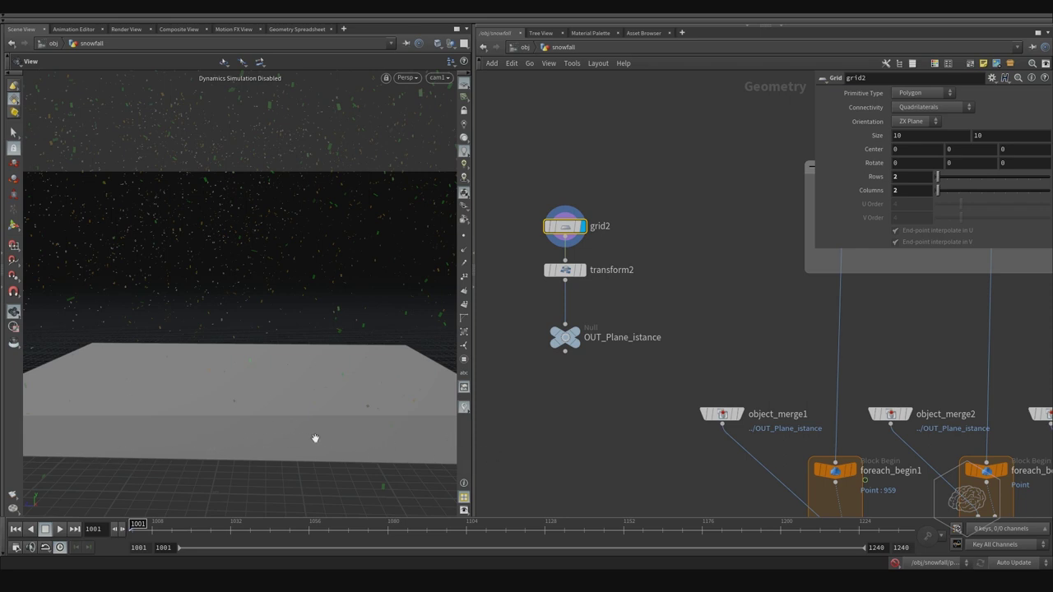
left_click_drag(191, 292, 344, 283)
Show the parameters of transform2, display it in the viewport and inspect its plane up close
left_click(566, 270)
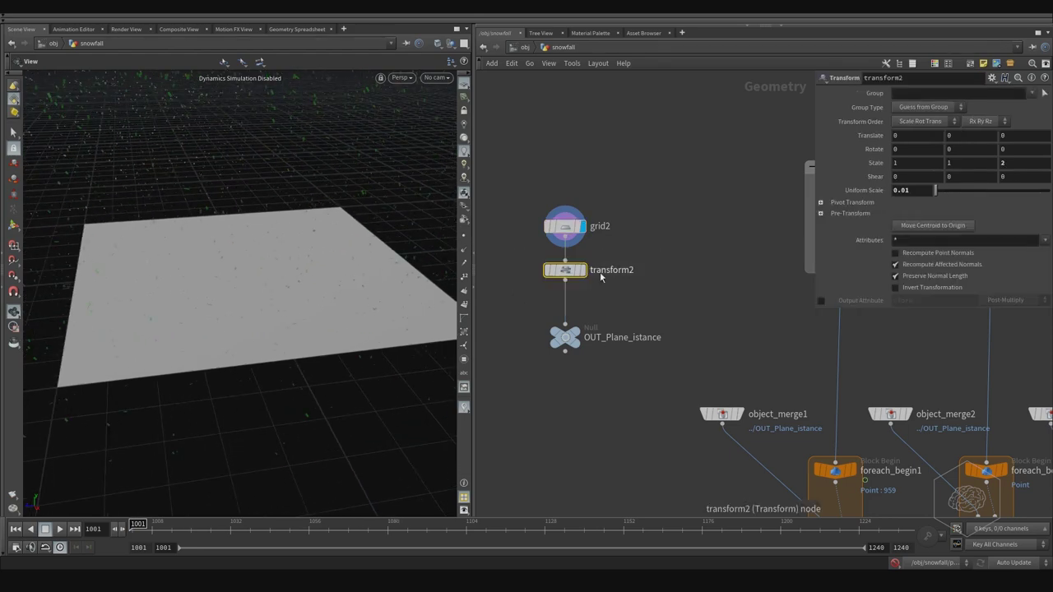
left_click(581, 270)
middle_click_drag(605, 320, 599, 344)
left_click_drag(298, 305, 354, 283)
middle_click_drag(154, 288, 358, 298)
right_click_drag(249, 269, 392, 277)
right_click_drag(144, 286, 201, 288)
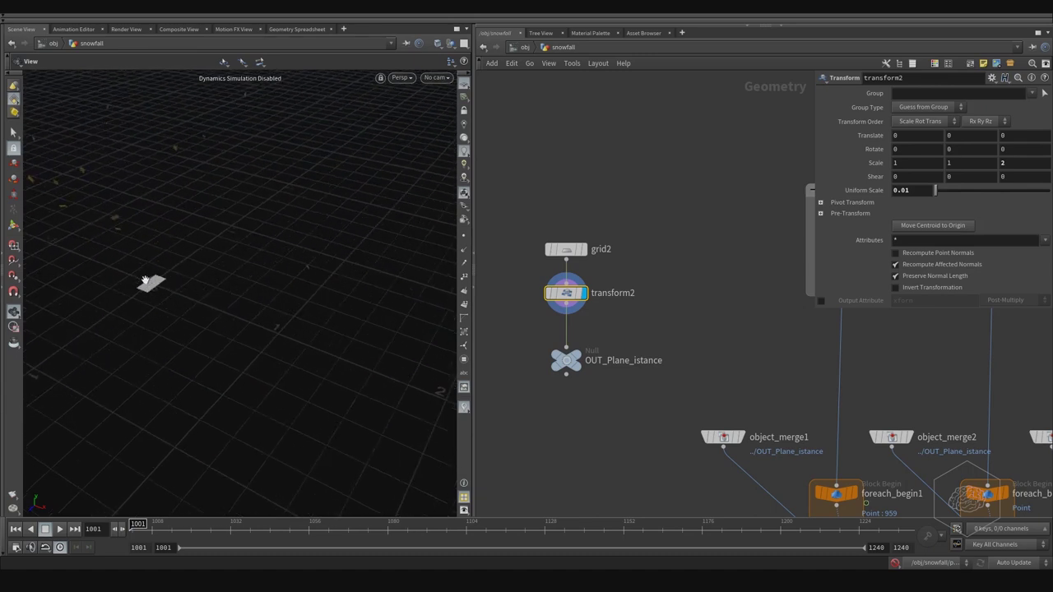
Display OUT_Plane_istance in the viewport and show the parameters of object_merge1
left_click_drag(662, 327, 487, 408)
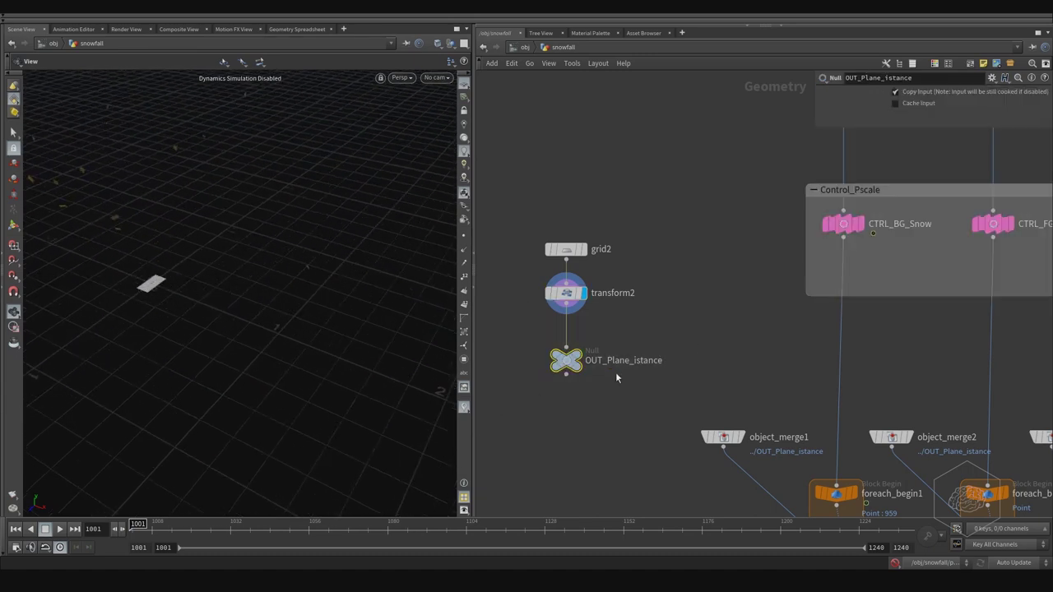
left_click(578, 355)
middle_click_drag(697, 339, 683, 211)
left_click(677, 282)
middle_click_drag(687, 299, 589, 324)
middle_click_drag(570, 261, 665, 274)
middle_click_drag(720, 249, 621, 247)
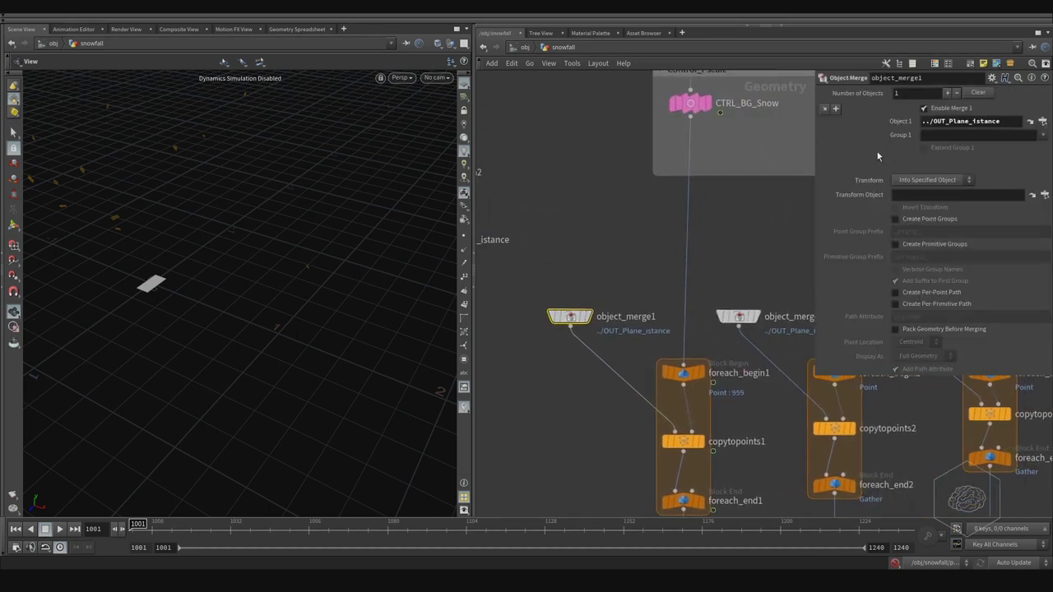
Show the simulation parameters of popnet_FG_Snow and inspect the displayed plane among the flakes
scroll(761, 263, "down", 6)
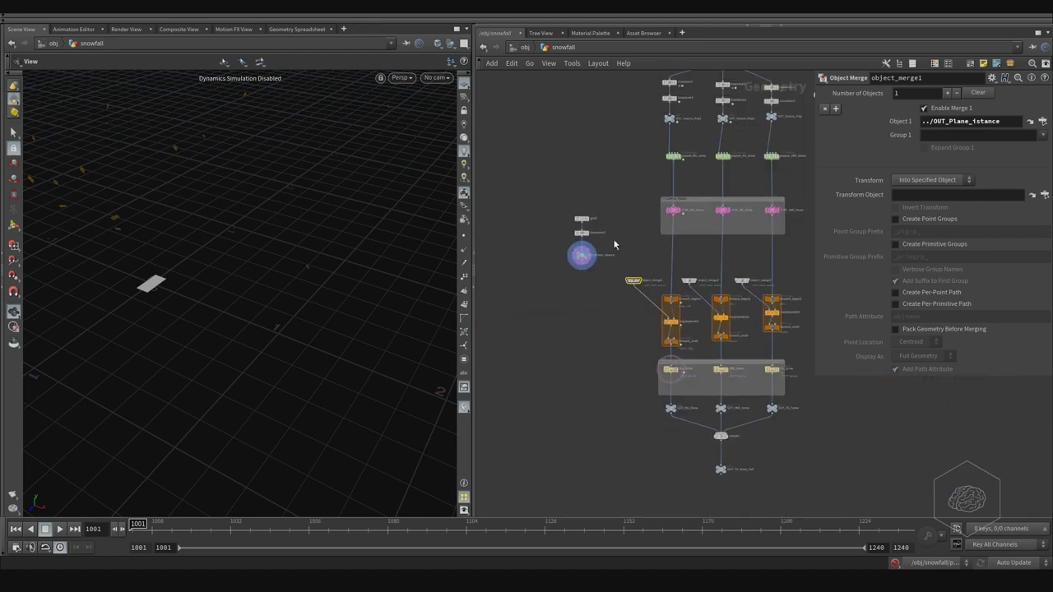
middle_click_drag(611, 267, 587, 297)
left_click_drag(613, 154, 704, 194)
left_click(674, 194)
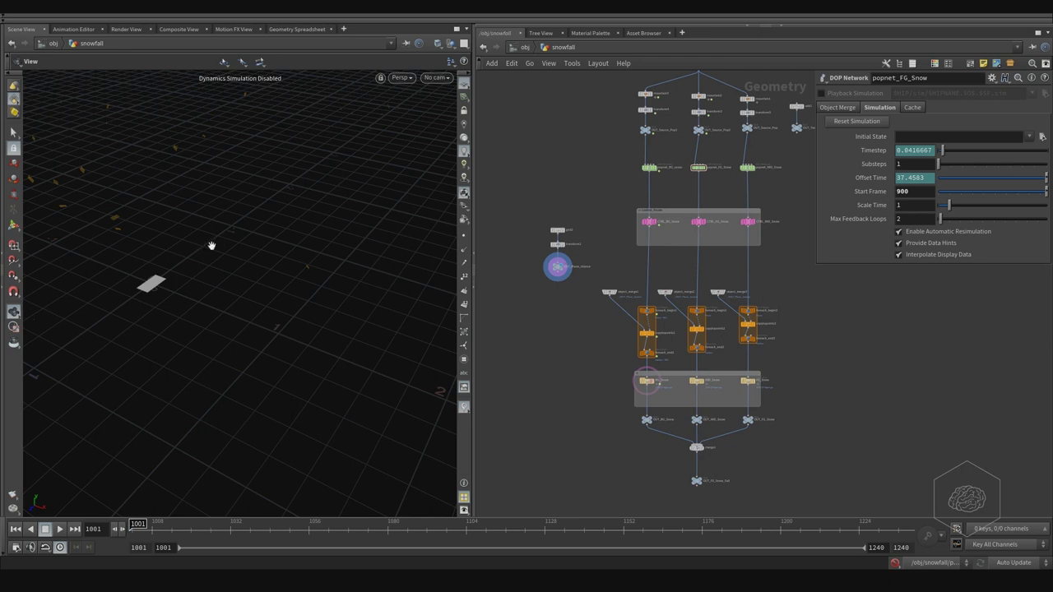
scroll(663, 264, "up", 3)
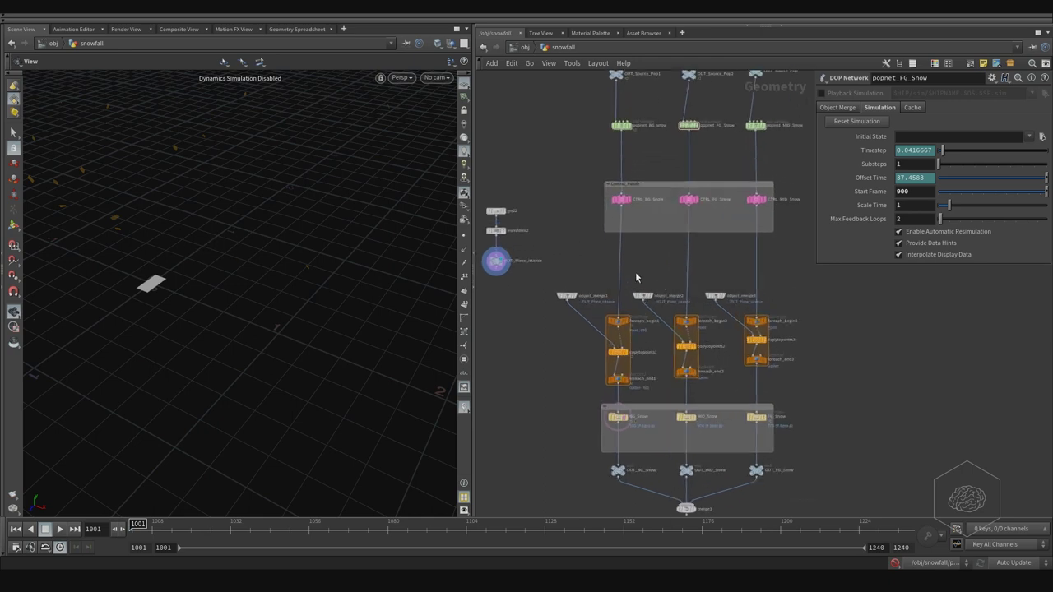
left_click_drag(364, 264, 230, 249)
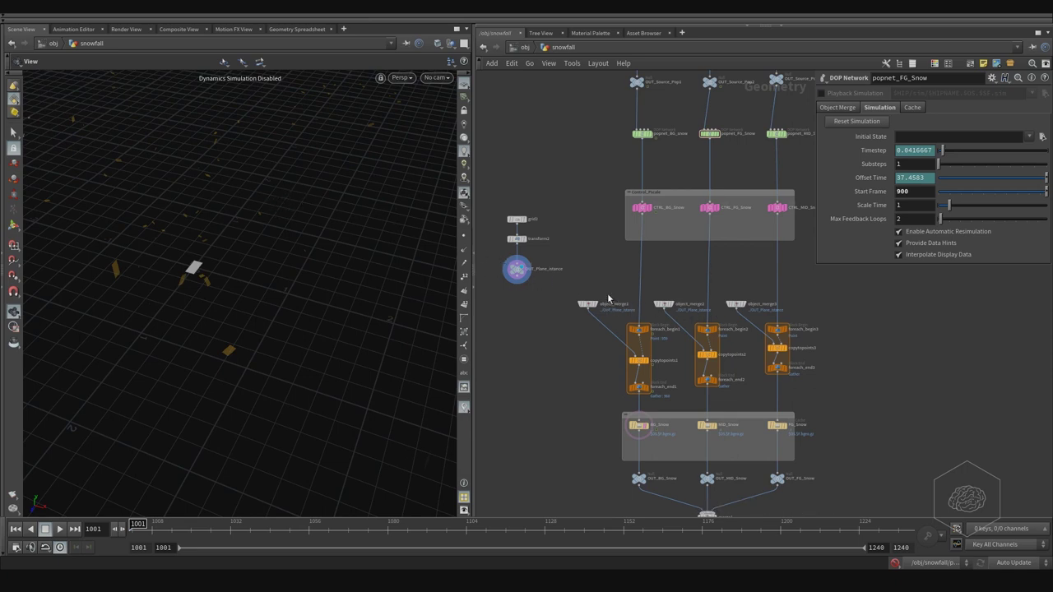
Show the BG_Snow file cache parameters and examine the cache branches down to OUT_FX_Snow_Fall
middle_click_drag(679, 283, 658, 188)
middle_click_drag(776, 301, 743, 232)
scroll(728, 237, "up", 4)
middle_click_drag(674, 233, 723, 237)
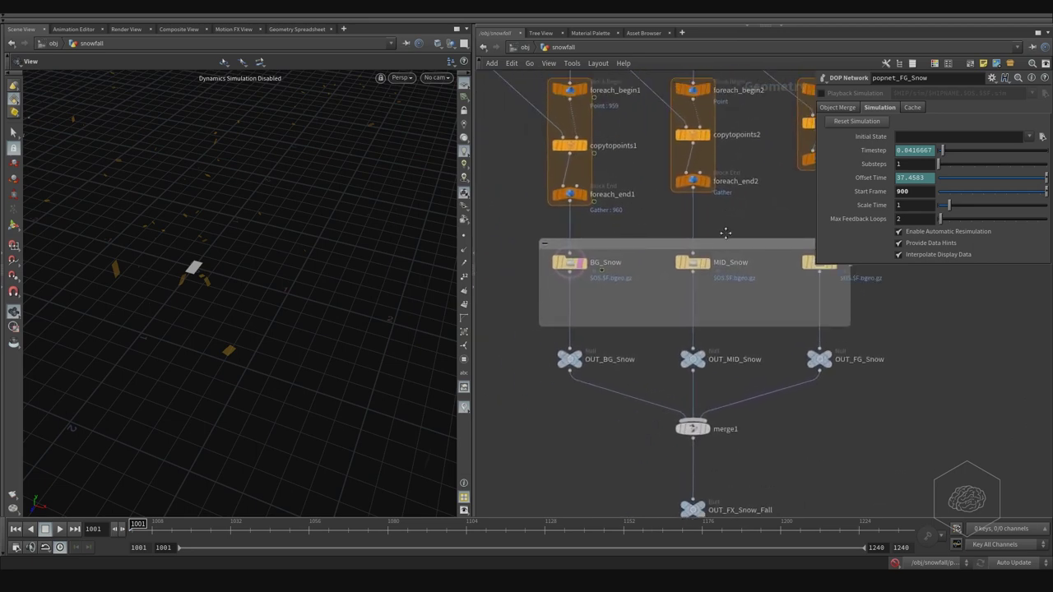
left_click(570, 262)
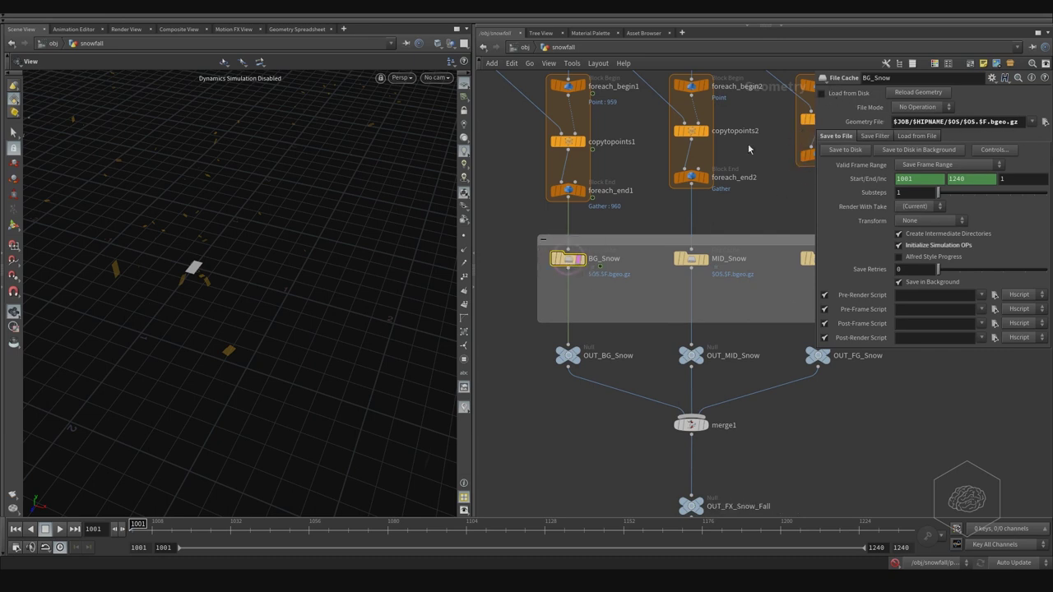
middle_click_drag(735, 197, 671, 202)
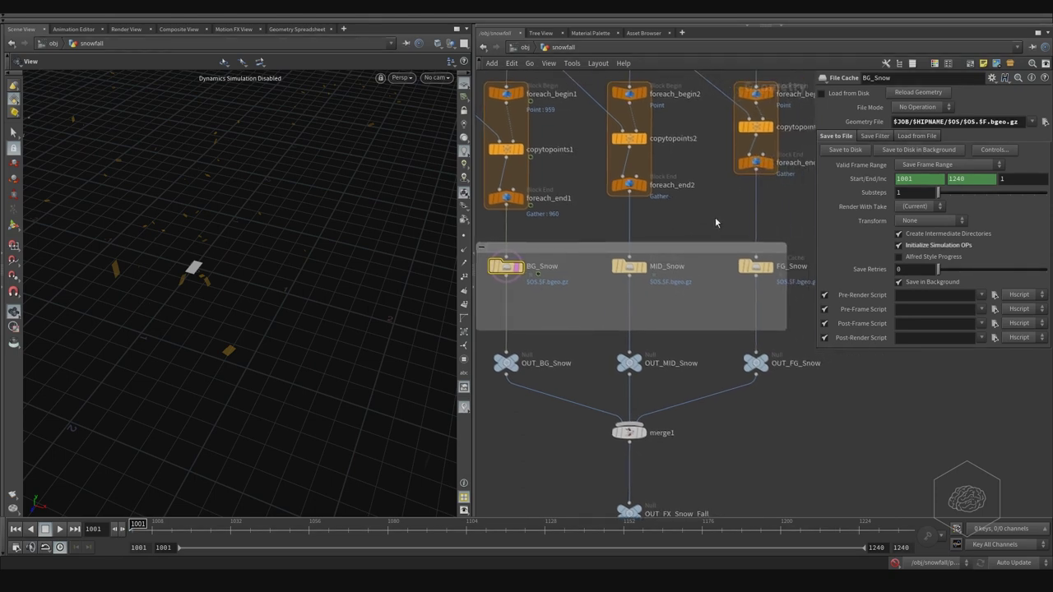
middle_click_drag(751, 205, 703, 200)
scroll(739, 202, "down", 4)
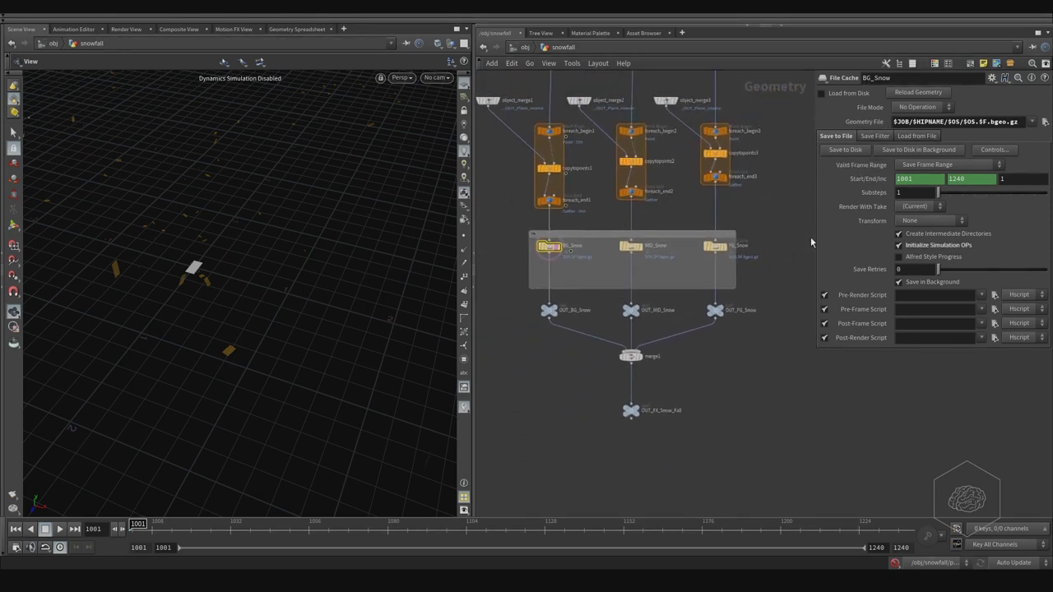
middle_click_drag(700, 364, 726, 298)
scroll(636, 279, "up", 3)
middle_click_drag(615, 239, 622, 293)
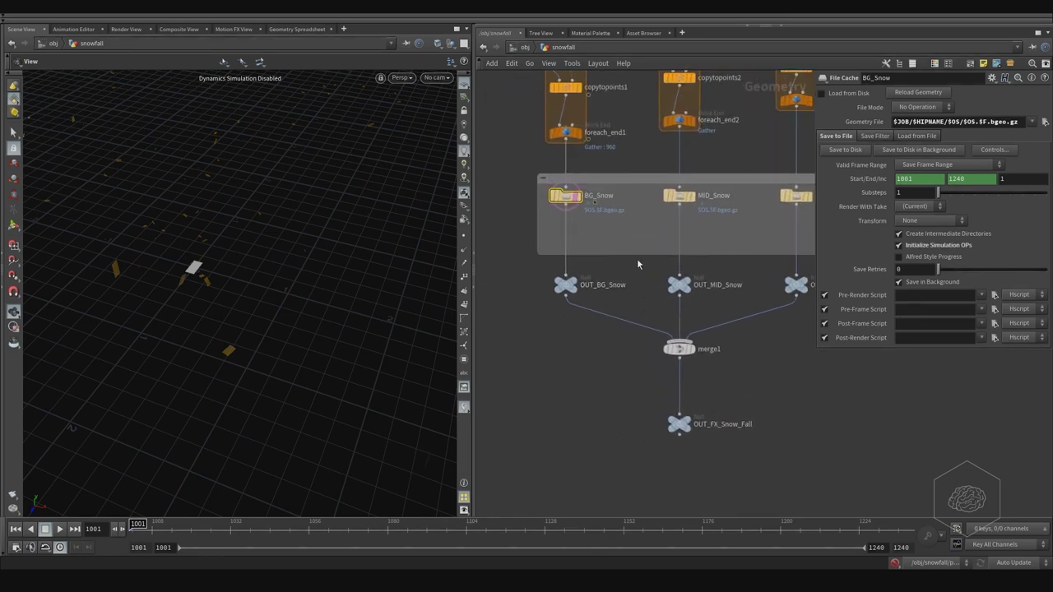
Display merge1 below the three OUT snow nulls and inspect the combined snowfall in the viewport
left_click_drag(643, 262, 487, 305)
middle_click_drag(774, 343, 770, 284)
left_click_drag(781, 343, 670, 376)
left_click_drag(773, 278, 632, 306)
left_click(691, 276)
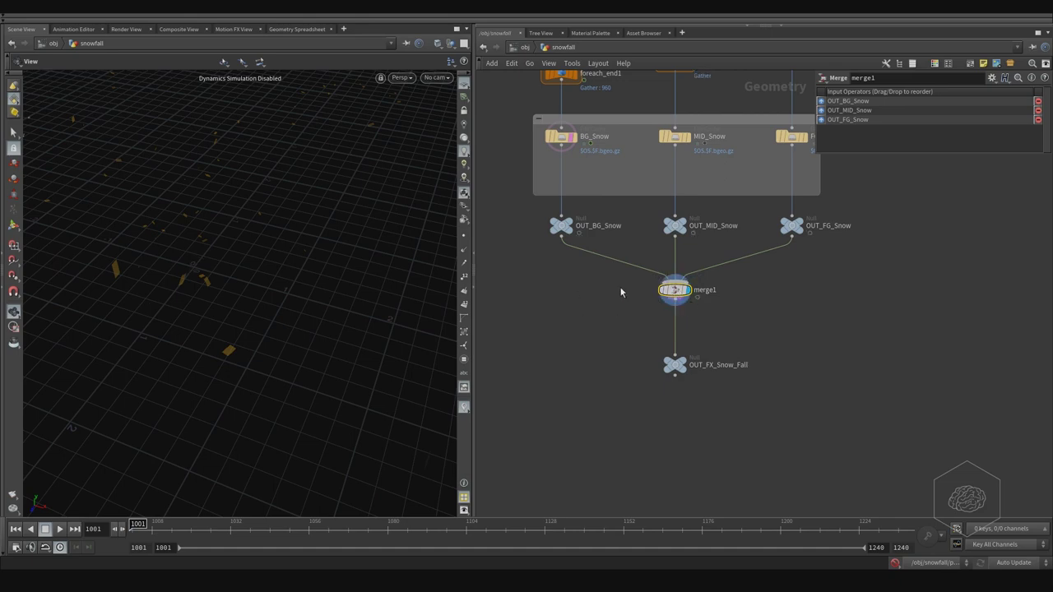
left_click_drag(329, 238, 411, 261)
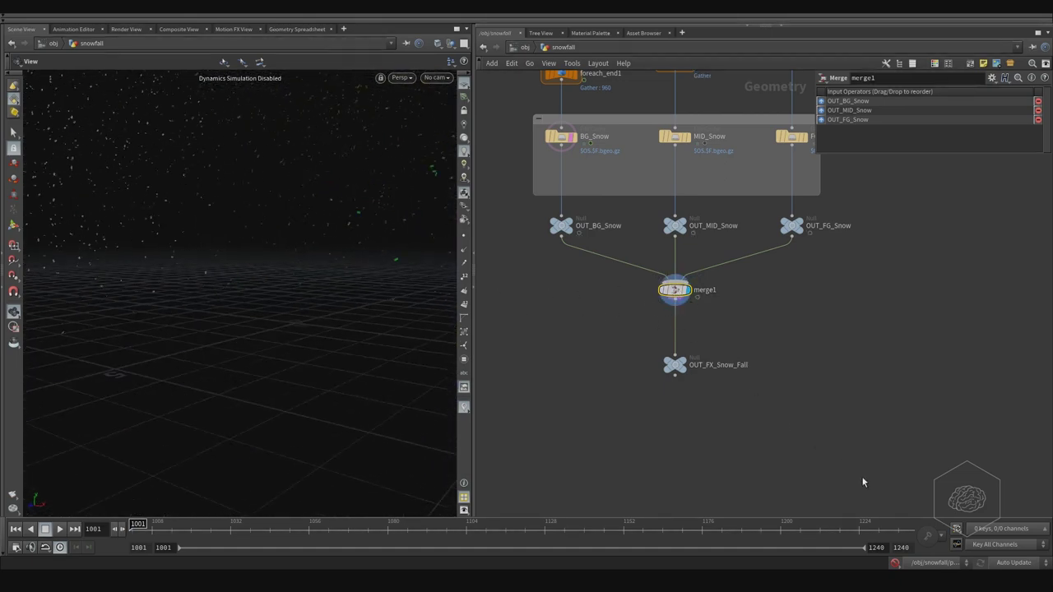
Display the OUT_FX_Snow_Fall null and look over the complete snowfall network
left_click(677, 372)
left_click(684, 366)
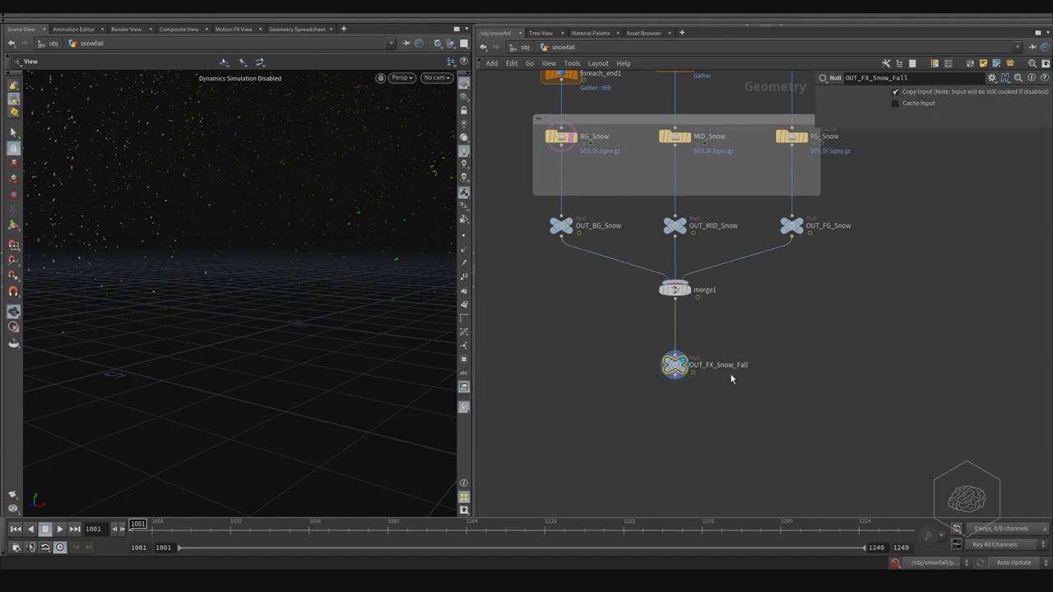
middle_click_drag(776, 289, 787, 379)
middle_click_drag(810, 305, 849, 373)
right_click_drag(941, 304, 858, 322)
middle_click_drag(674, 289, 579, 338)
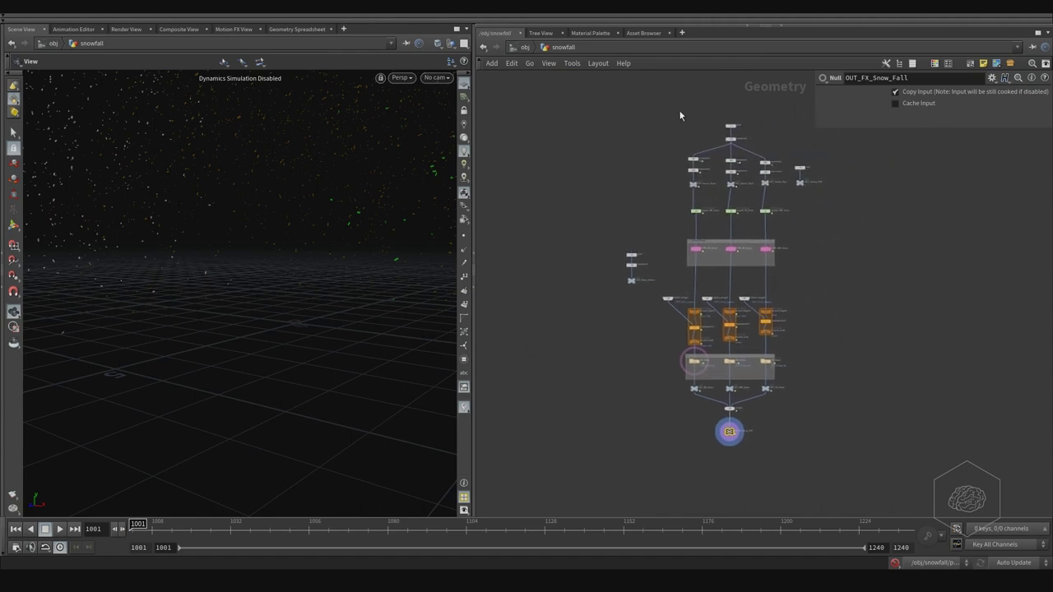
Return to the object level, hide the snowfall object and enter Snowfall_render
left_click(524, 47)
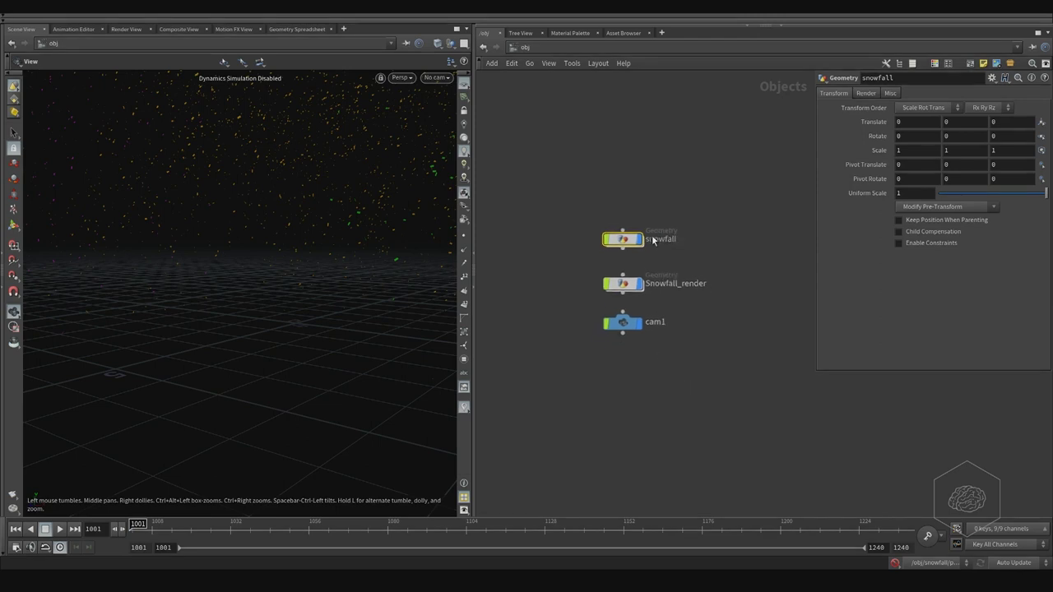
scroll(650, 362, "up", 3)
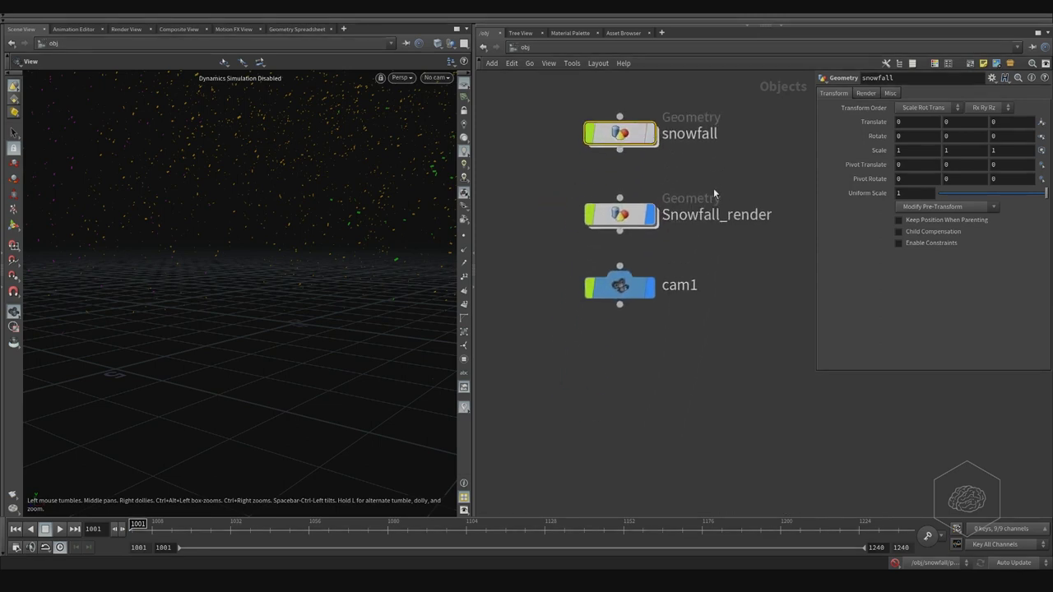
left_click(661, 213)
double_click(625, 216)
Show the parameters of the file1, file2 and file3 nodes that load the snow caches
middle_click_drag(659, 323, 578, 341)
left_click(599, 142)
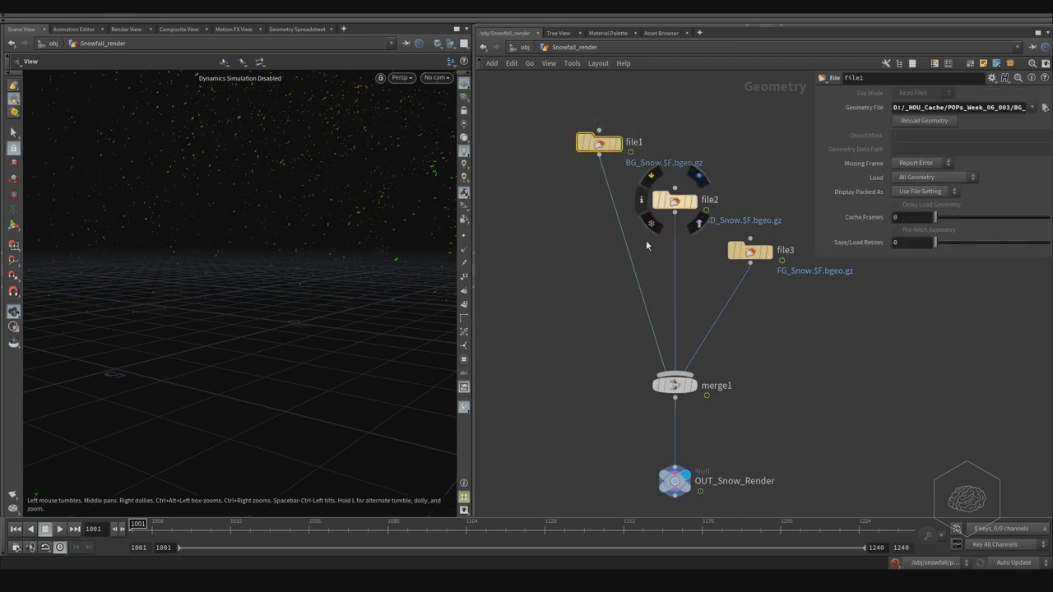
left_click_drag(726, 191, 683, 215)
left_click_drag(788, 209, 708, 290)
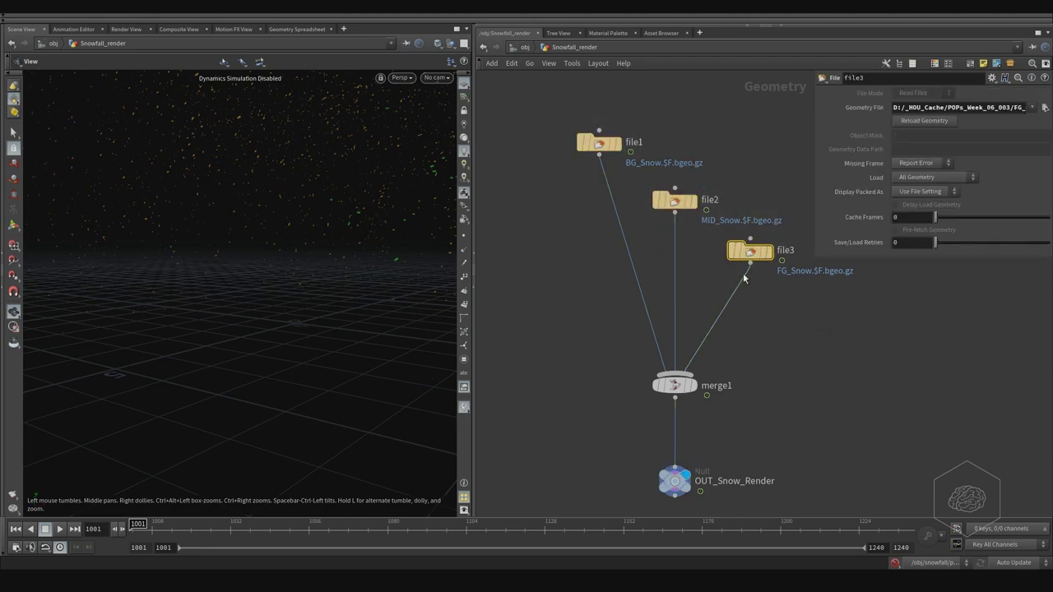
Display file1 with all other objects hidden in the viewport and inspect the background snow
middle_click_drag(607, 300, 562, 330)
left_click(576, 179)
left_click(574, 176)
left_click_drag(209, 193, 331, 296)
left_click(451, 43)
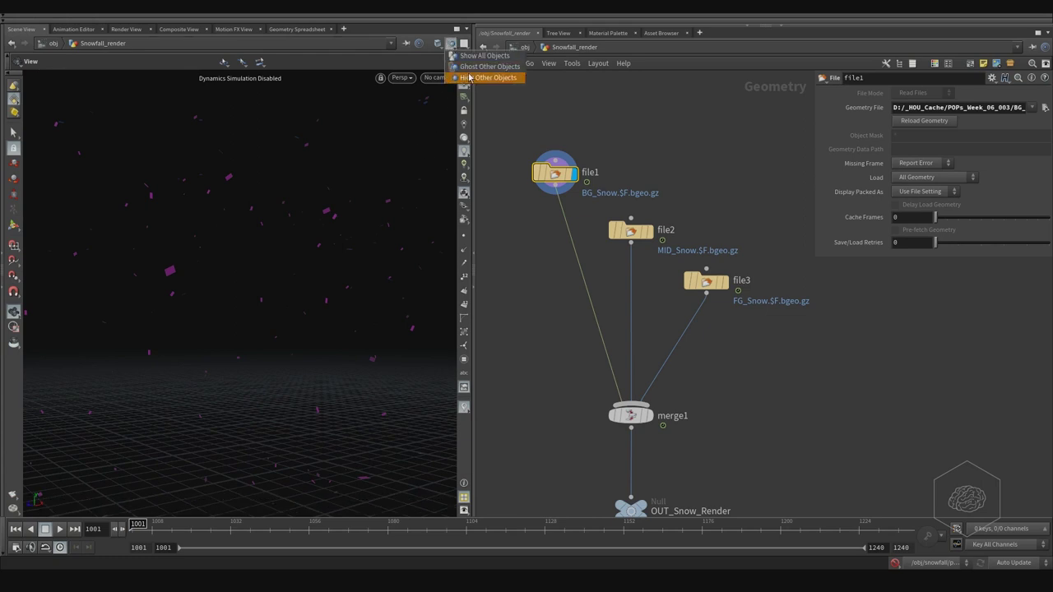
left_click(471, 78)
left_click_drag(330, 233, 290, 270)
right_click_drag(304, 269, 214, 294)
left_click_drag(214, 295, 359, 258)
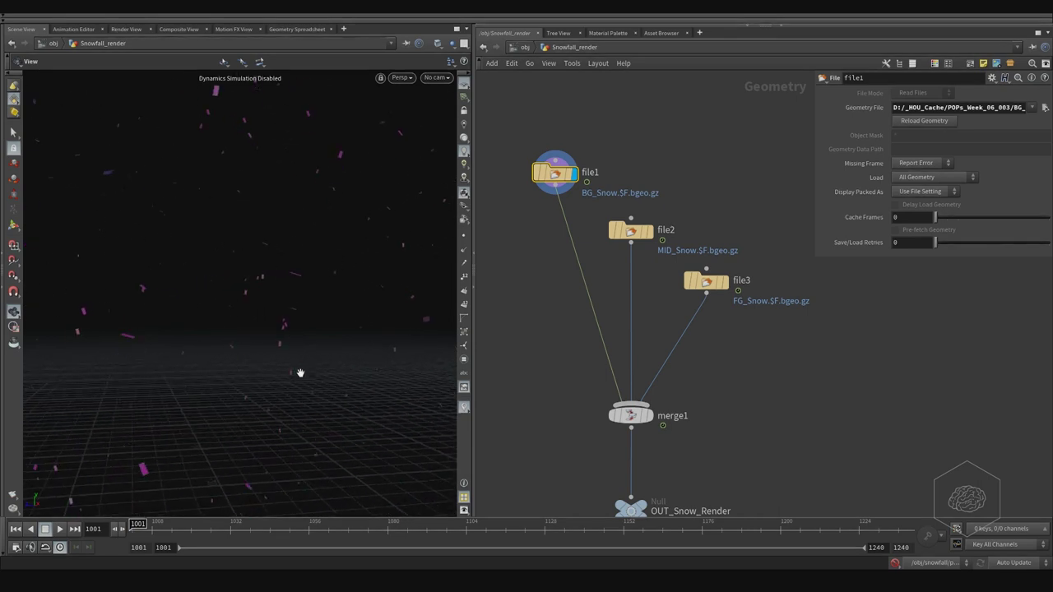
left_click_drag(400, 318, 264, 255)
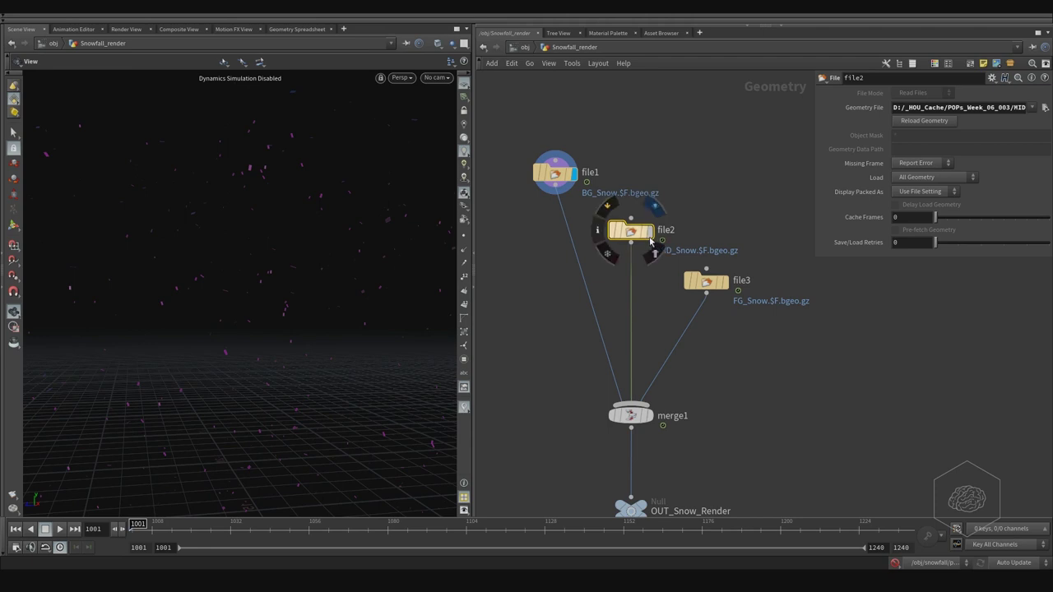
Display file2, frame its mid-ground snow in the viewport and go to frame 1105
left_click(649, 232)
key("g")
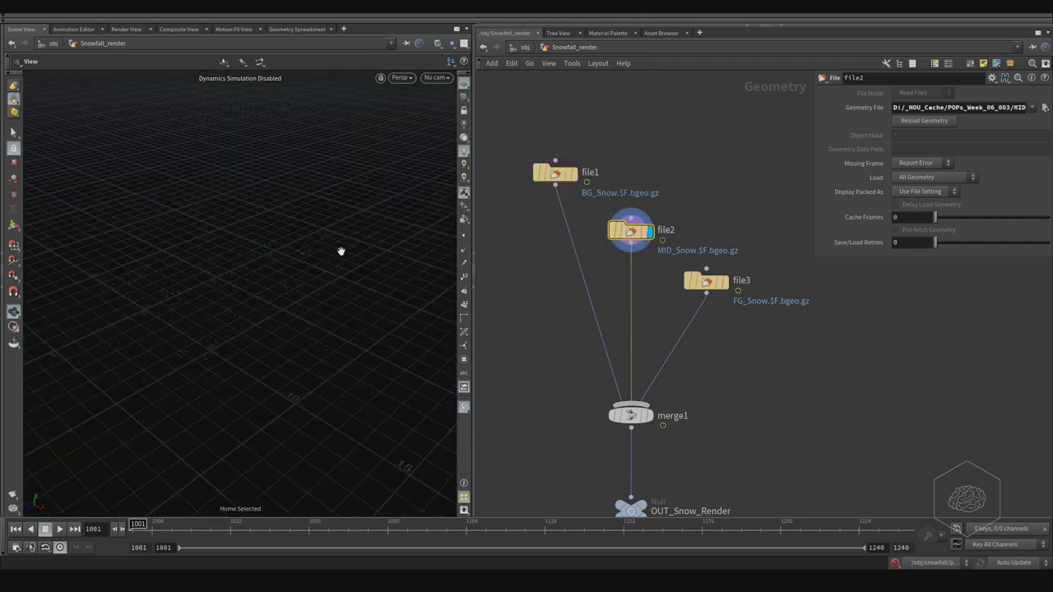
left_click_drag(336, 254, 285, 252)
right_click_drag(285, 252, 393, 254)
left_click_drag(393, 254, 386, 205)
left_click(470, 525)
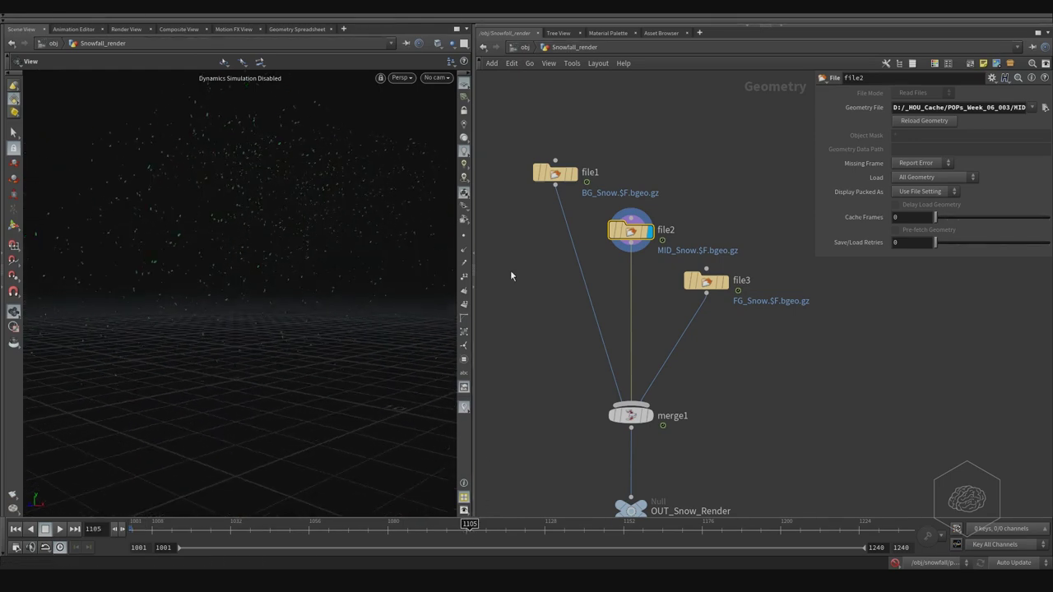
Display the foreground snow of file3 and compare it with the mid-ground snow of file2
left_click(723, 281)
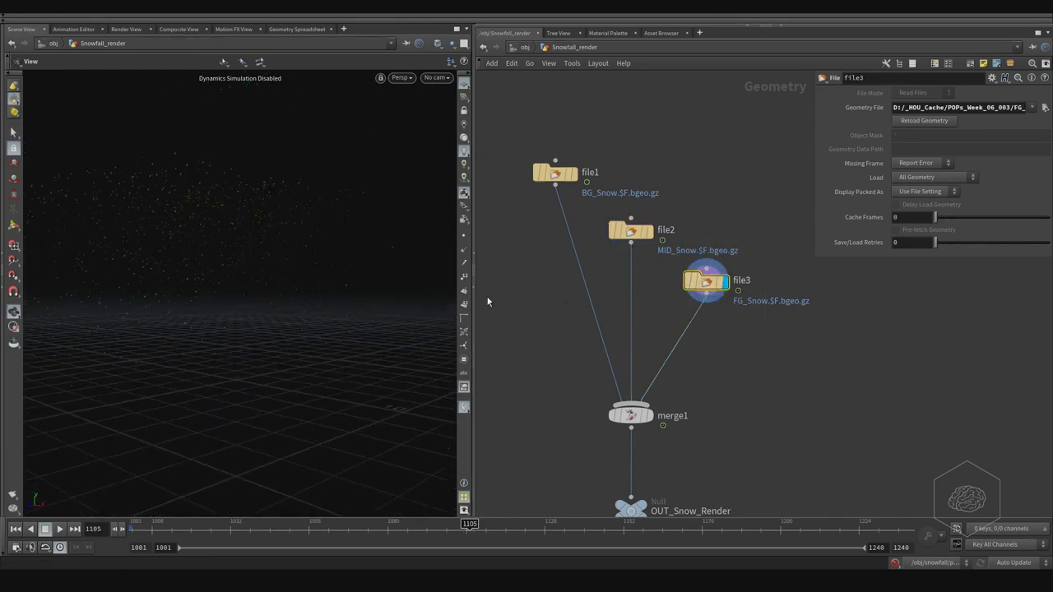
left_click_drag(361, 282, 308, 336)
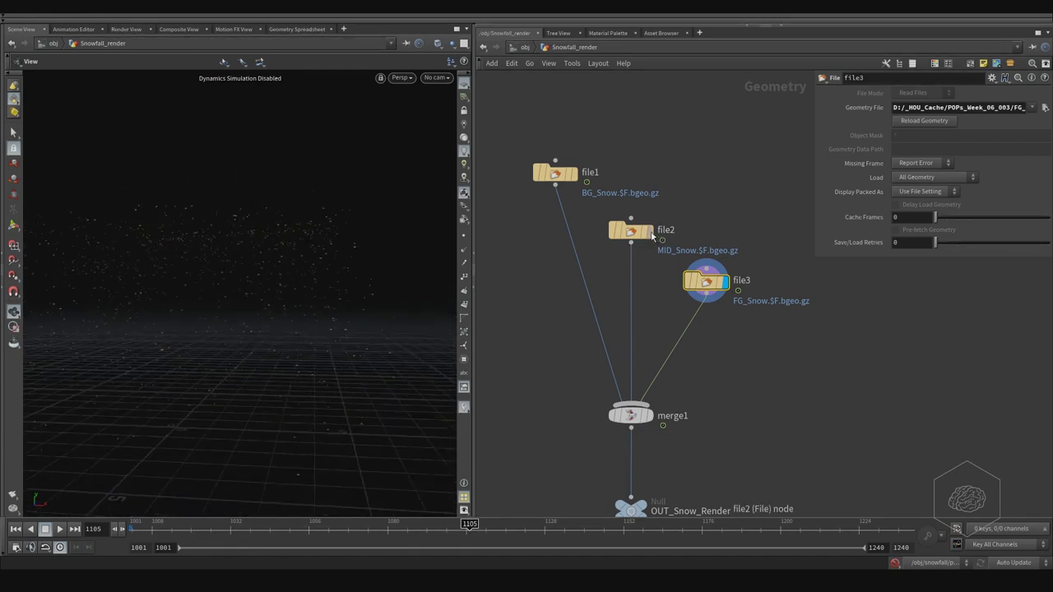
left_click(636, 236)
left_click_drag(374, 271, 447, 247)
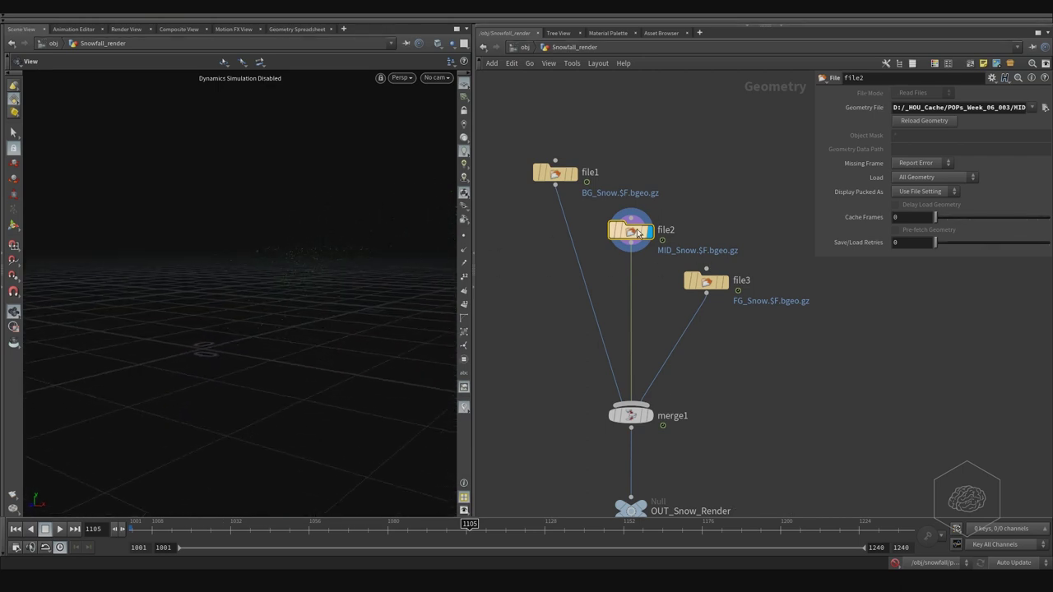
Display the merged snow of merge1, switch the display back to file3 and examine the chain down to OUT_Snow_Render
left_click(631, 416)
left_click_drag(226, 264, 353, 279)
left_click(707, 282)
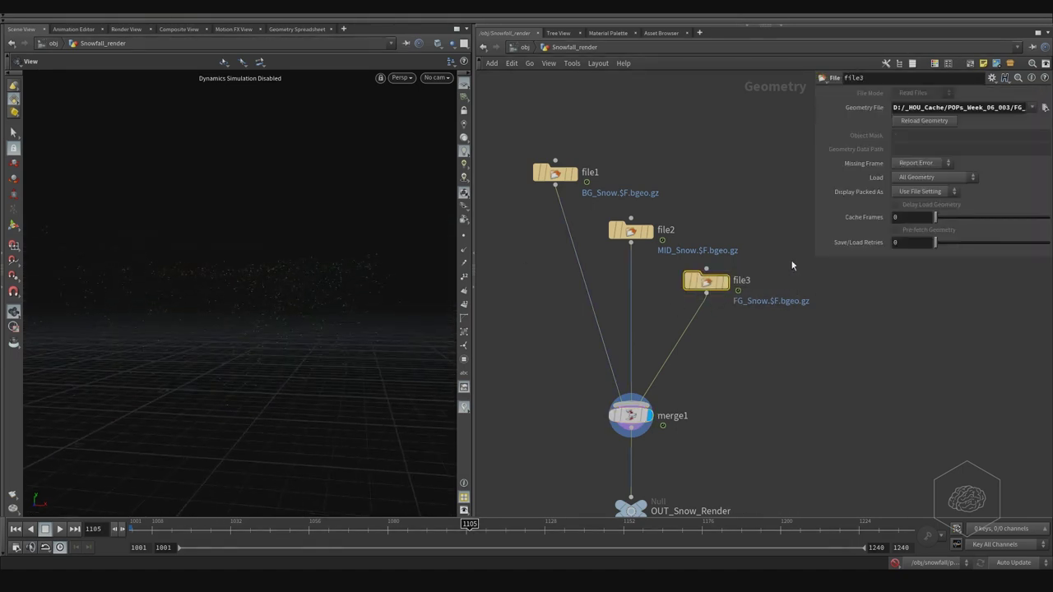
left_click(637, 237)
left_click(725, 283)
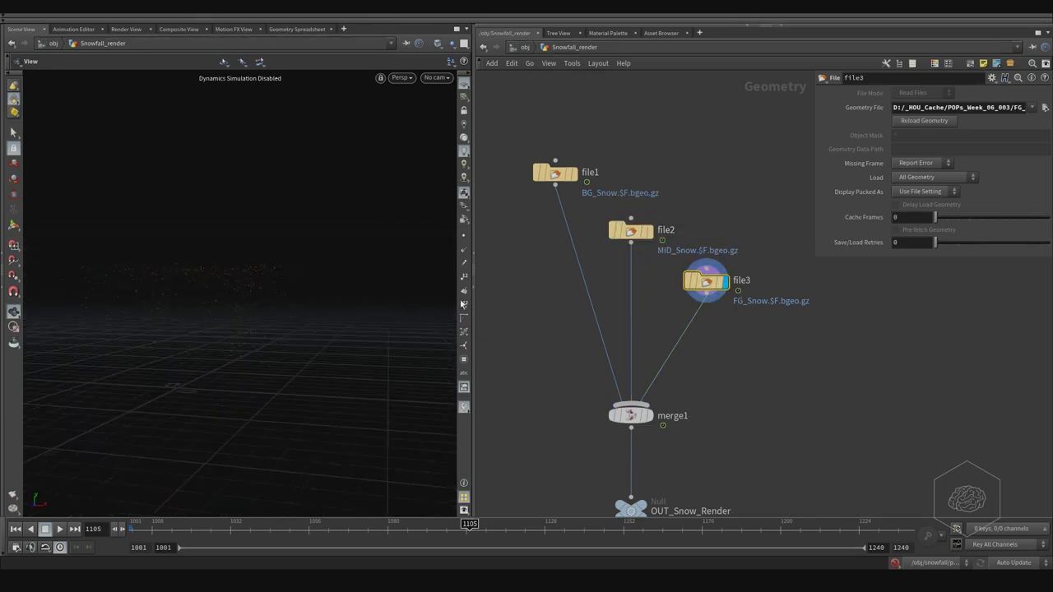
middle_click_drag(663, 291, 615, 283)
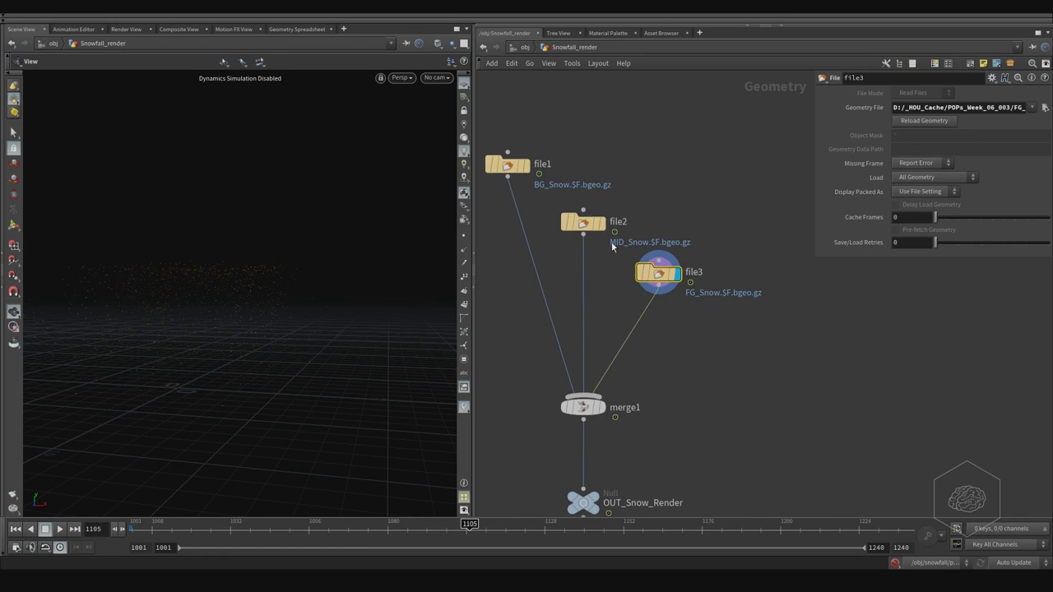
middle_click_drag(660, 335, 675, 230)
scroll(683, 301, "left", 2)
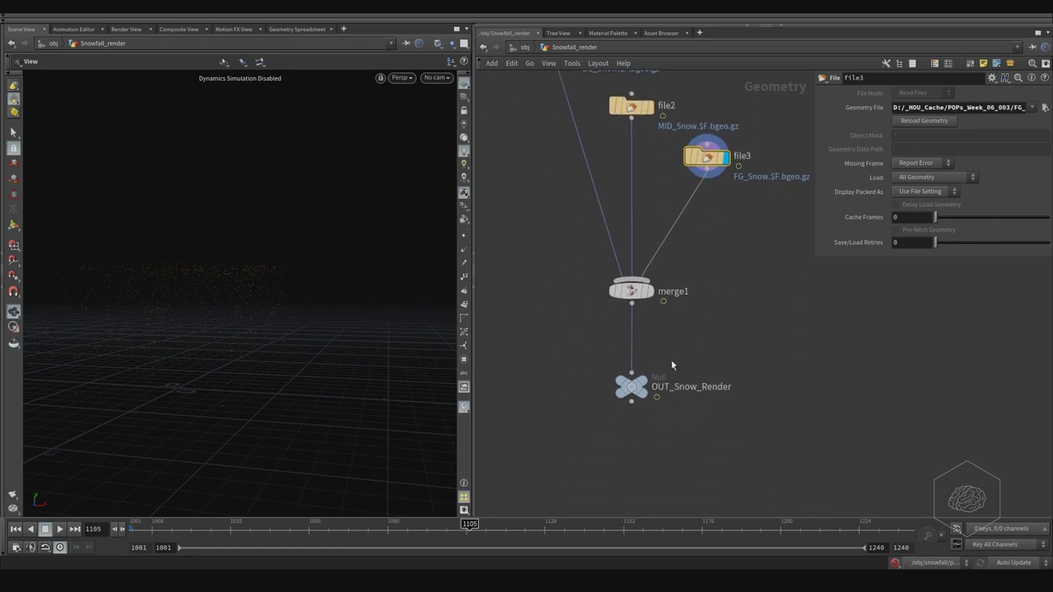
Display the merged snow of merge1 and review how file1, file2 and file3 feed into it
left_click(634, 289)
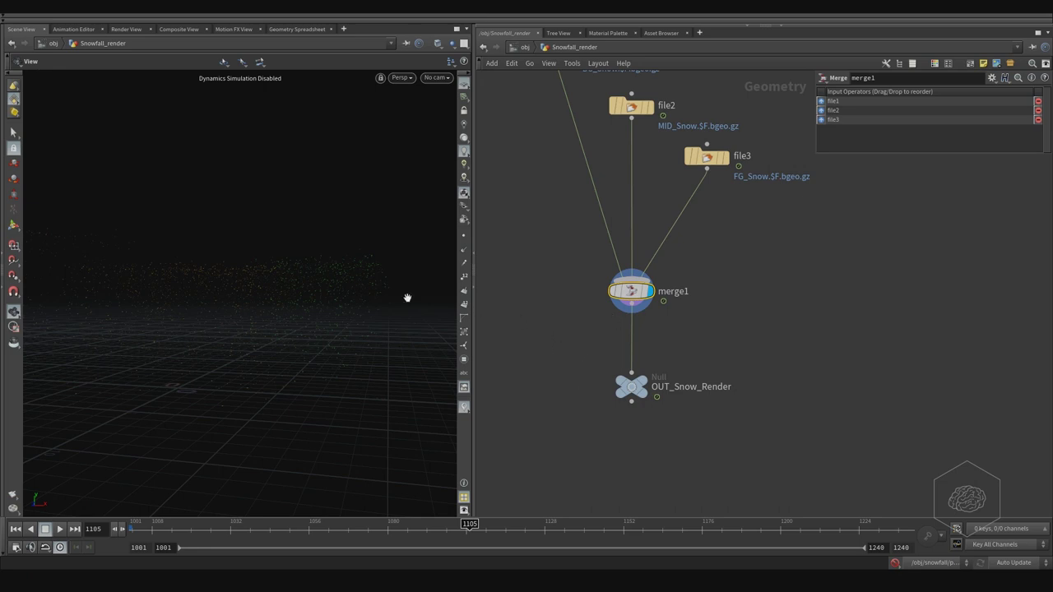
scroll(586, 248, "up", 3)
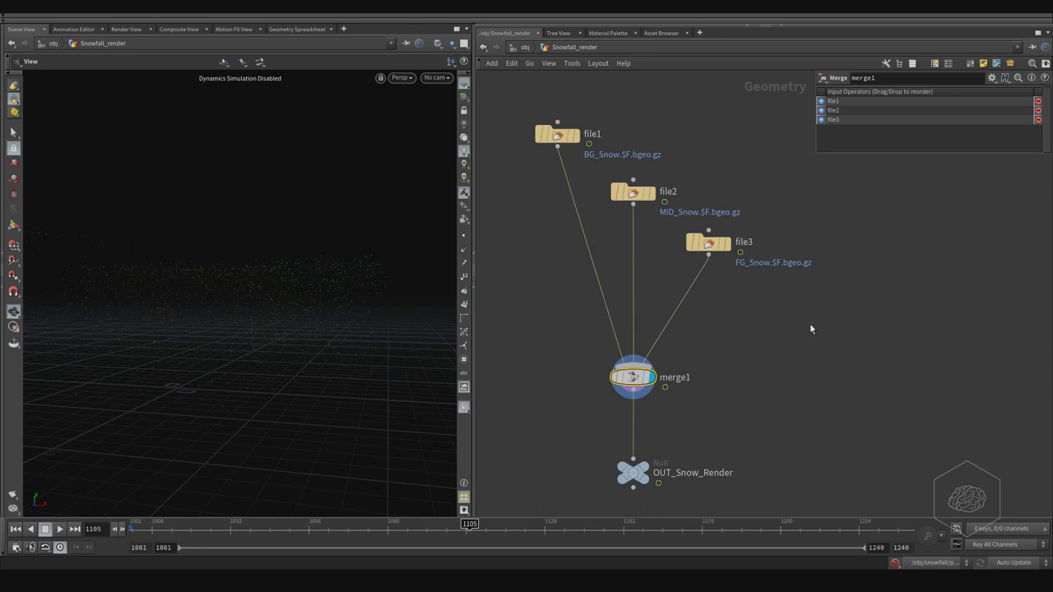
middle_click_drag(730, 353, 703, 290)
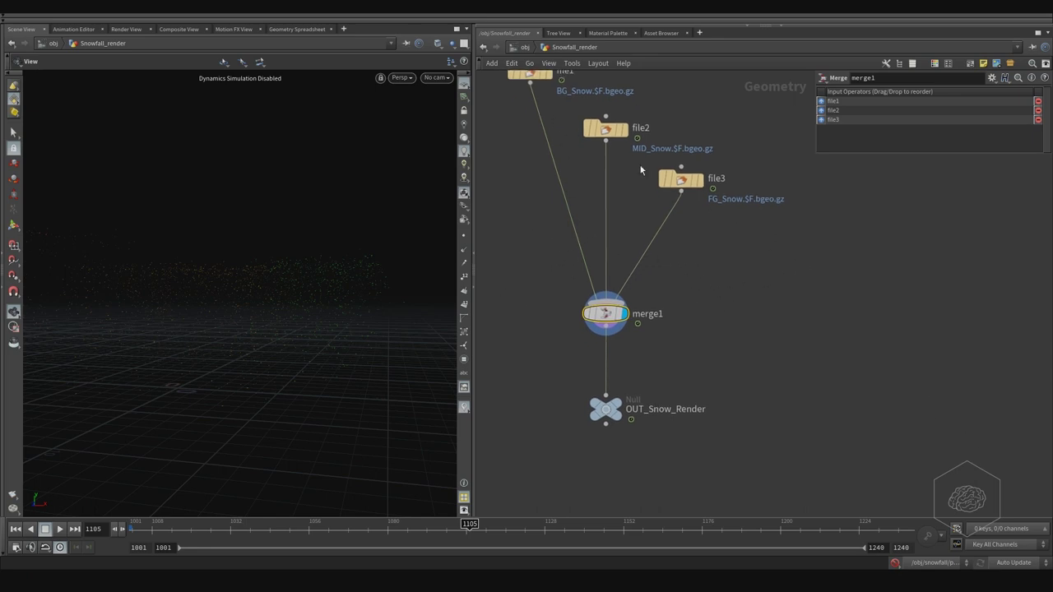
scroll(666, 251, "up", 3)
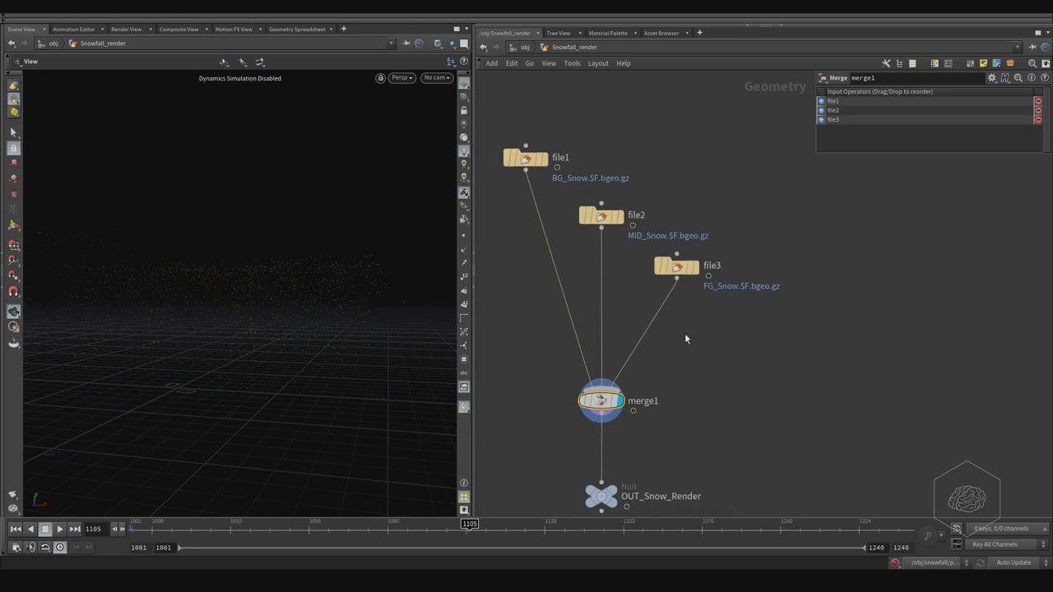
Go up to the object level and make three copies of the Snowfall_render object
left_click(525, 47)
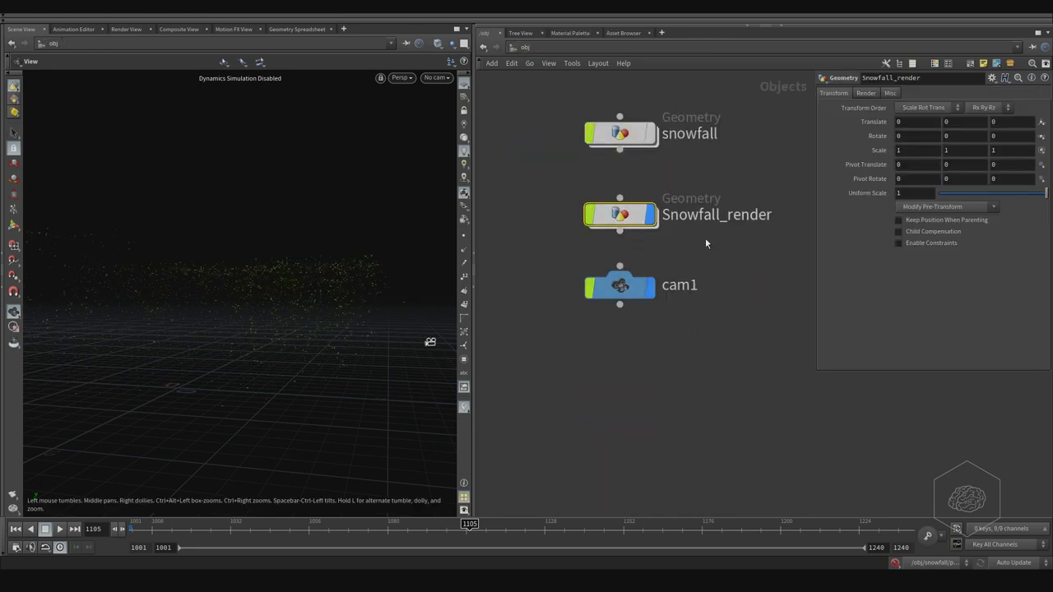
middle_click_drag(745, 247, 696, 207)
scroll(695, 208, "down", 4)
key("Tab")
key("Return")
left_click_drag(725, 204, 774, 299, "alt")
left_click_drag(728, 201, 710, 253)
left_click_drag(780, 302, 711, 312)
left_click_drag(711, 311, 703, 365, "alt")
Line up the three Snowfall_render copies in an evenly spaced column below cam1
left_click_drag(714, 255, 708, 257)
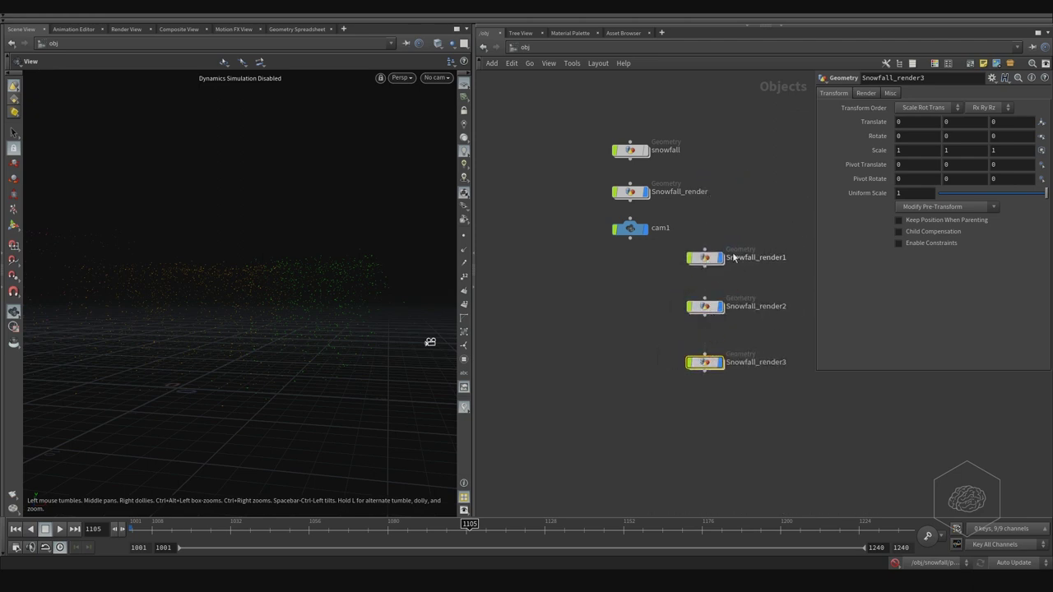
left_click_drag(705, 308, 706, 321)
left_click_drag(712, 258, 709, 283)
left_click(752, 249)
middle_click_drag(726, 263, 636, 263)
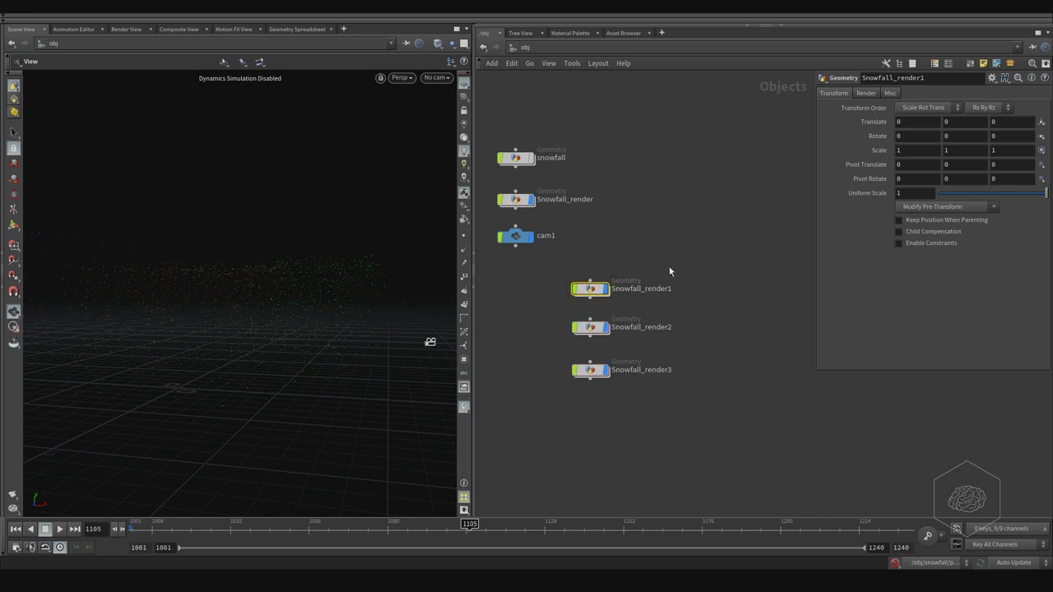
left_click_drag(694, 256, 590, 390)
left_click_drag(595, 299, 525, 311)
middle_click_drag(614, 264, 678, 256)
left_click(676, 257)
Inside Snowfall_render1, delete file2, file3 and merge1 so only the background snow of file1 feeds OUT_Snow_Render, and return to the object level
double_click(586, 297)
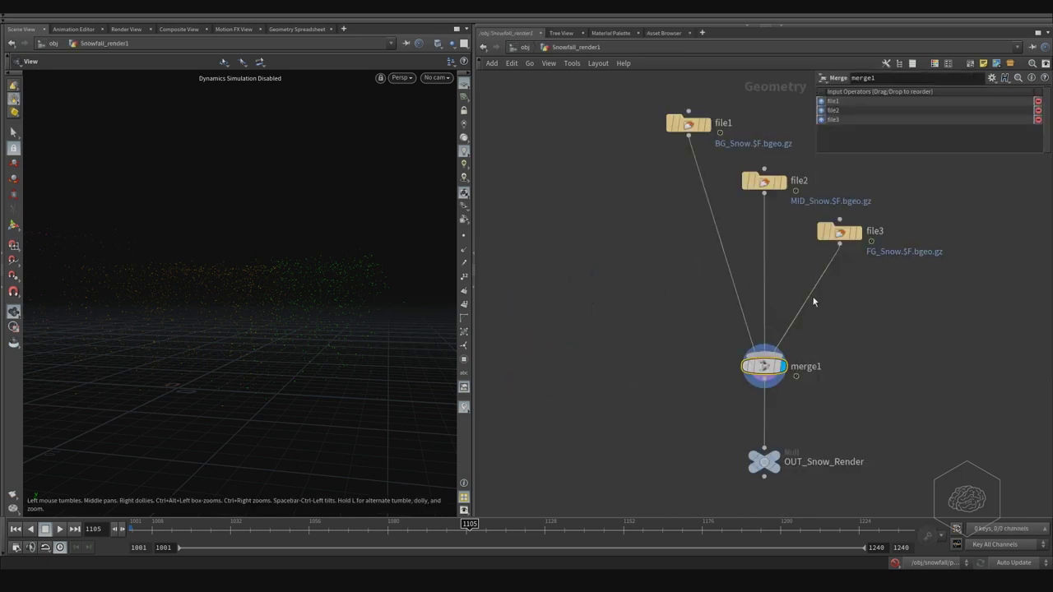
middle_click_drag(817, 304, 697, 298)
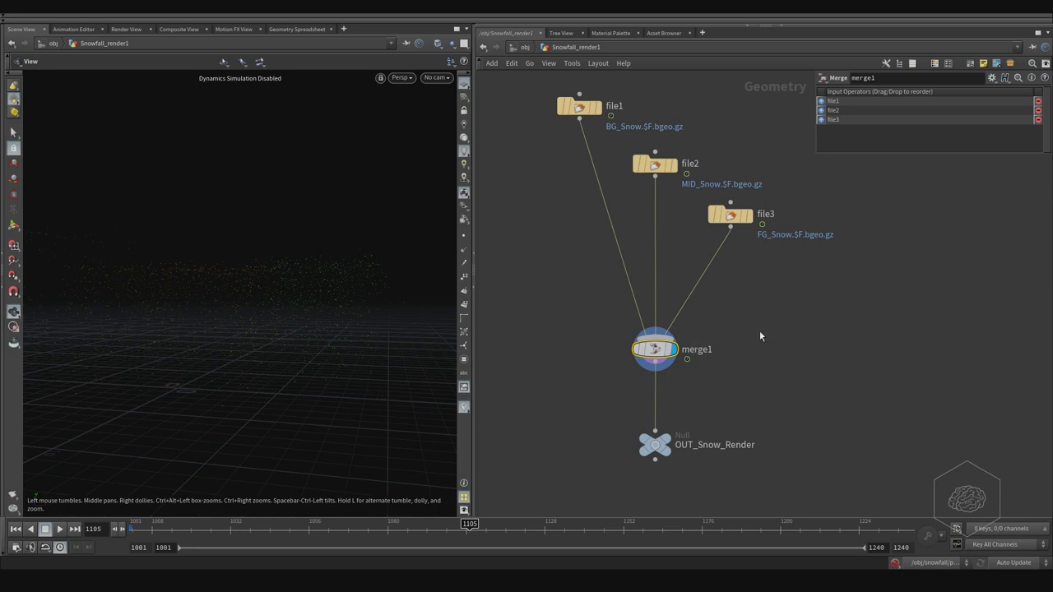
key("Delete")
left_click_drag(715, 155, 672, 236)
key("Delete")
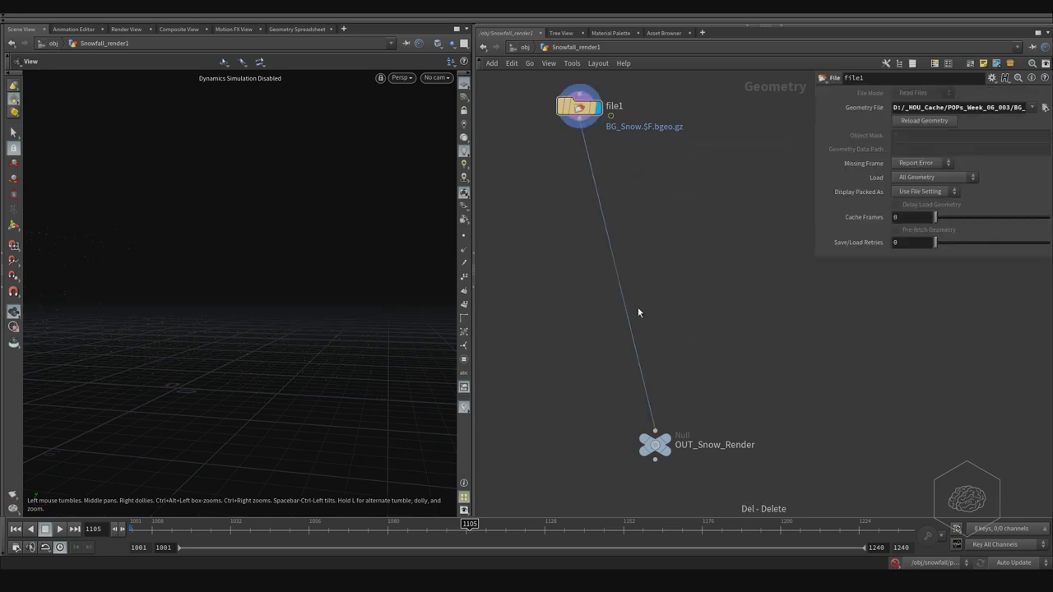
left_click_drag(655, 442, 598, 437)
left_click(524, 48)
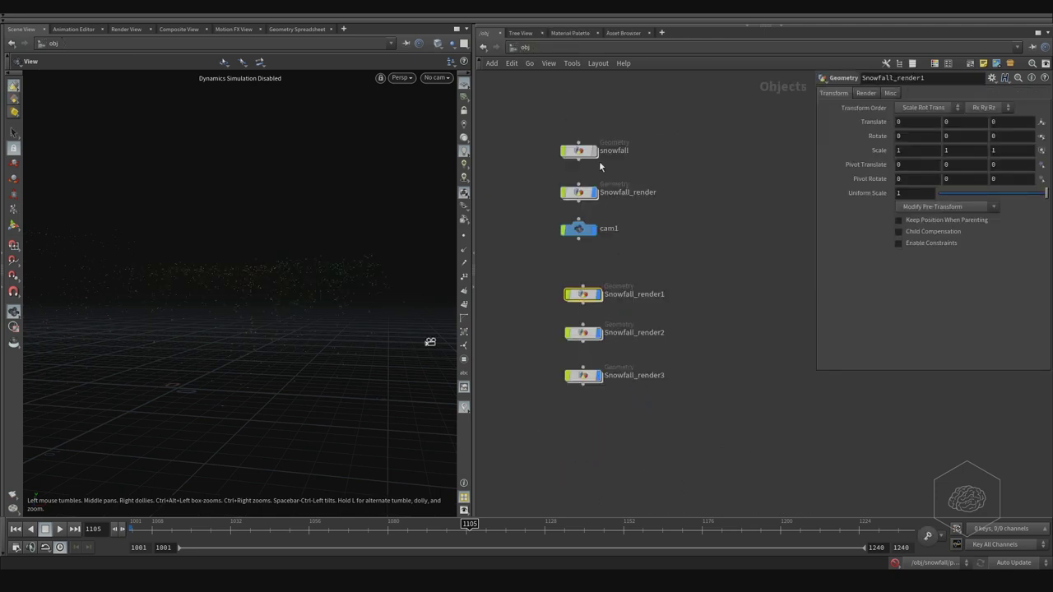
Inside Snowfall_render2, delete file1, file3 and merge1 so only the mid-ground snow of file2 feeds OUT_Snow_Render, and return to the object level
double_click(586, 334)
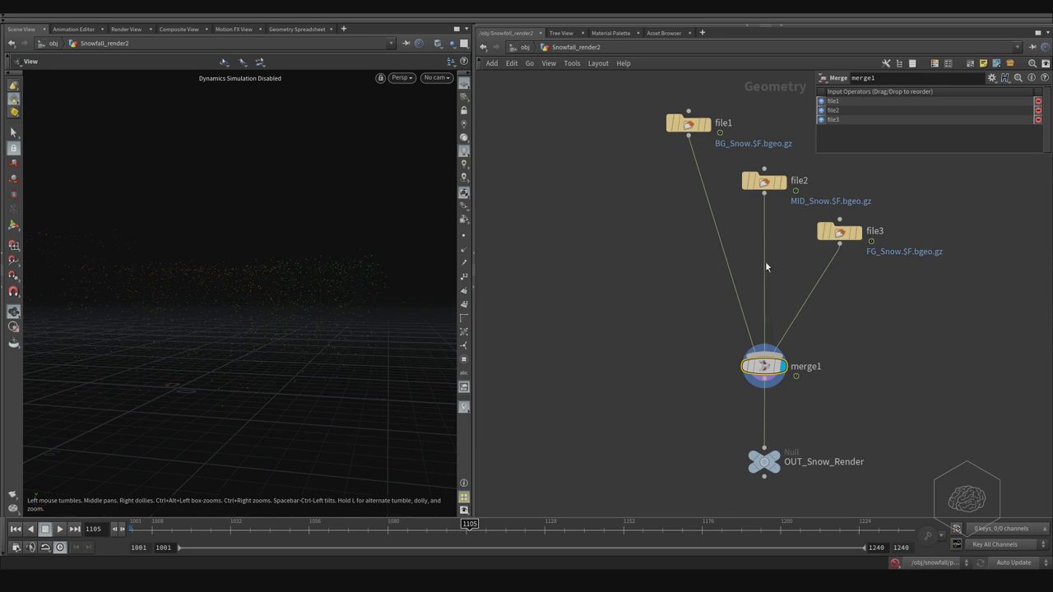
left_click(690, 123)
key("Delete")
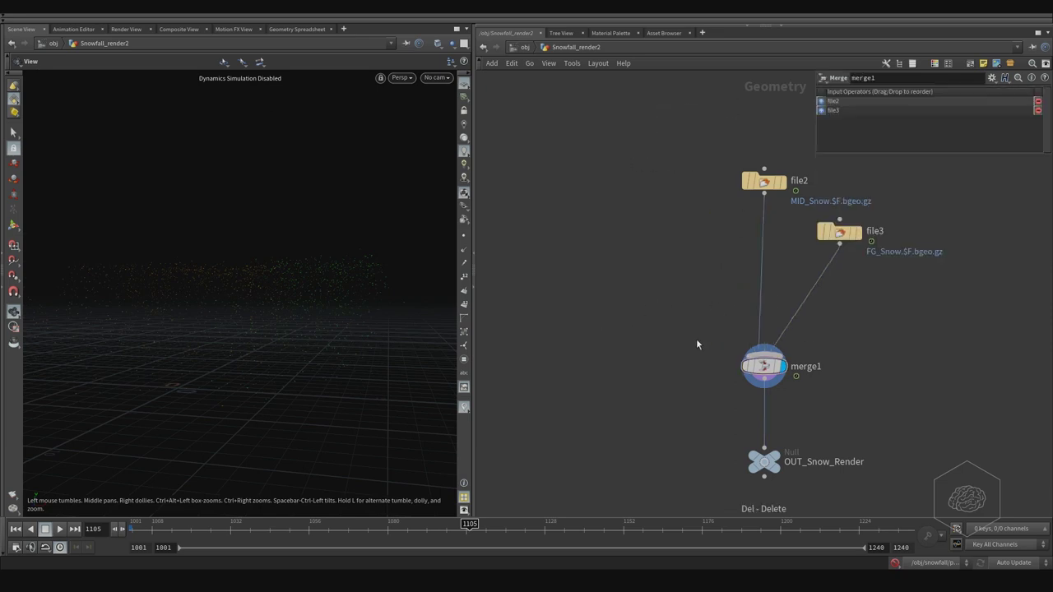
middle_click_drag(883, 270, 785, 270)
left_click_drag(783, 267, 723, 221)
key("Delete")
left_click_drag(743, 337, 646, 380)
key("Delete")
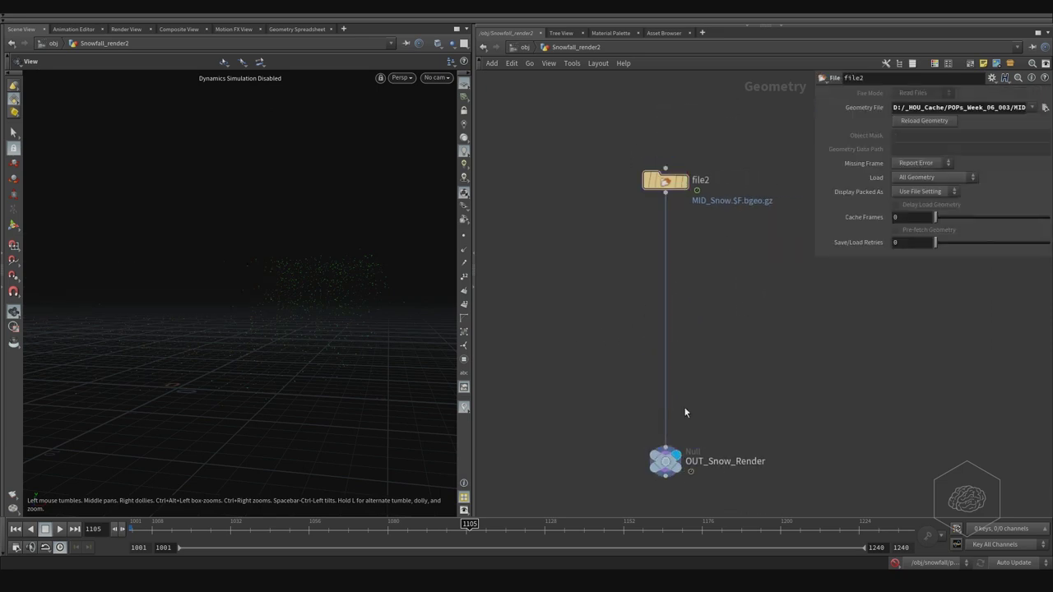
key("u")
Inside Snowfall_render3, delete the other file nodes and the merge to keep only the foreground snow, and return to the object level
double_click(581, 371)
left_click_drag(639, 117, 588, 218)
key("Delete")
left_click(657, 395)
key("Delete")
left_click_drag(731, 263, 657, 357)
left_click(669, 484)
key("u")
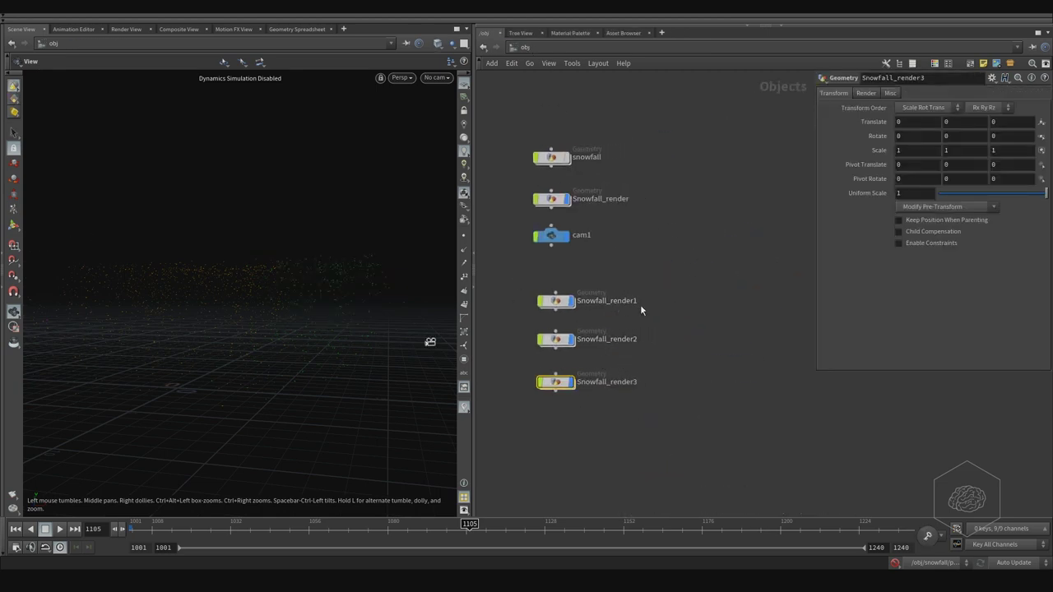
Rename the three copies Snowfall_layer_001, Snowfall_layer_002 and Snowfall_layer_003 and group them in a network box
double_click(607, 301)
left_click_drag(613, 301, 727, 319)
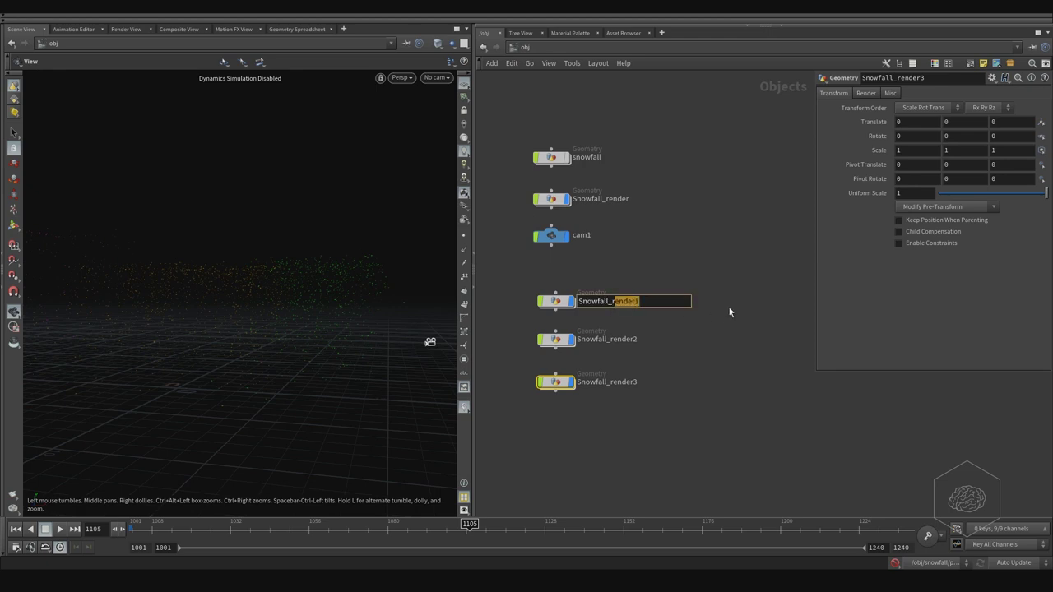
key("BackSpace")
key("BackSpace")
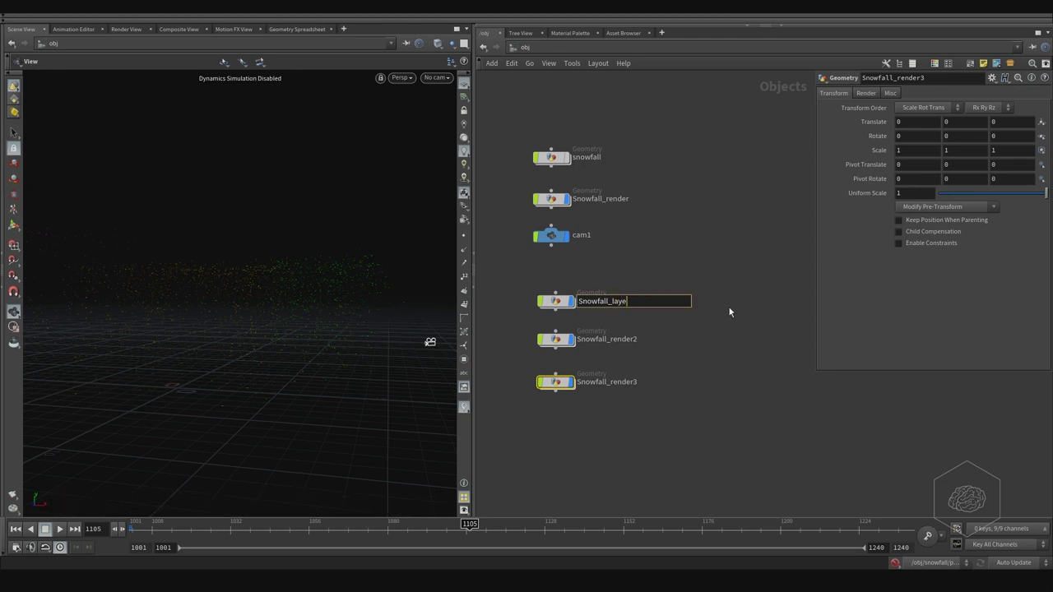
type("layer_001")
key("Return")
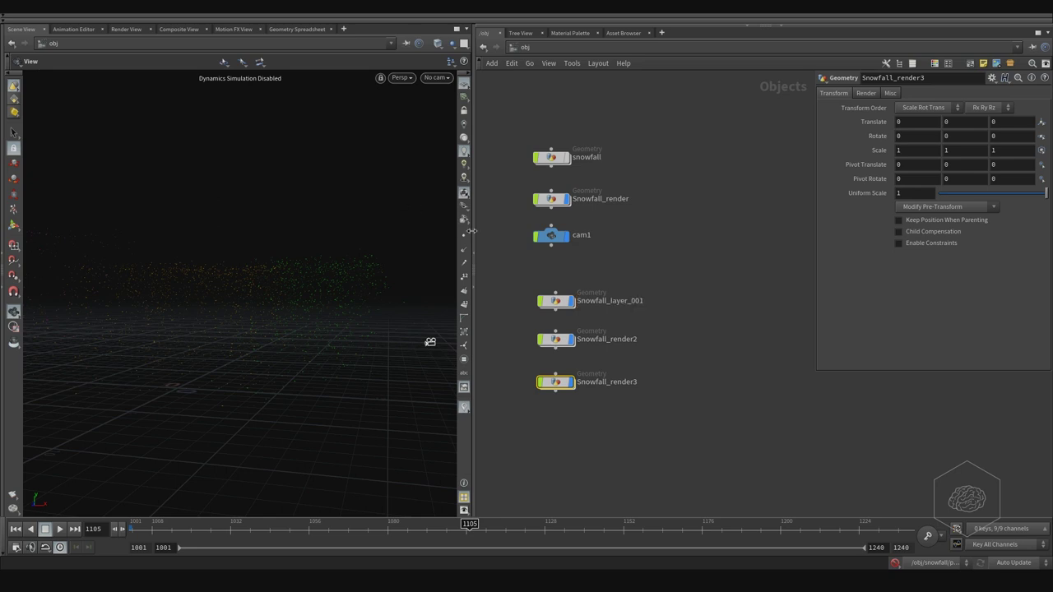
double_click(627, 301)
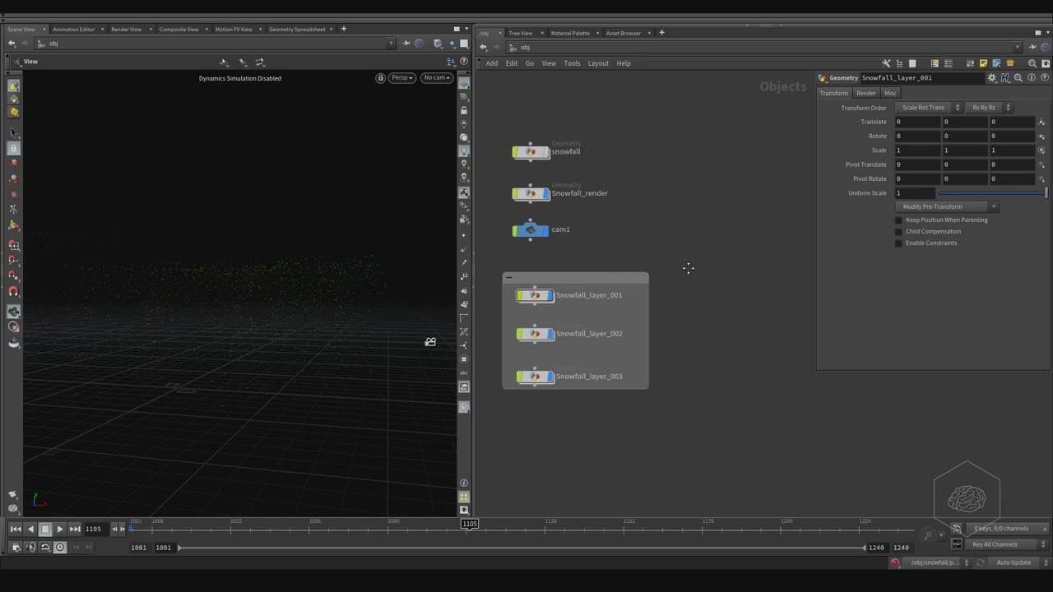
middle_click_drag(688, 267, 677, 270)
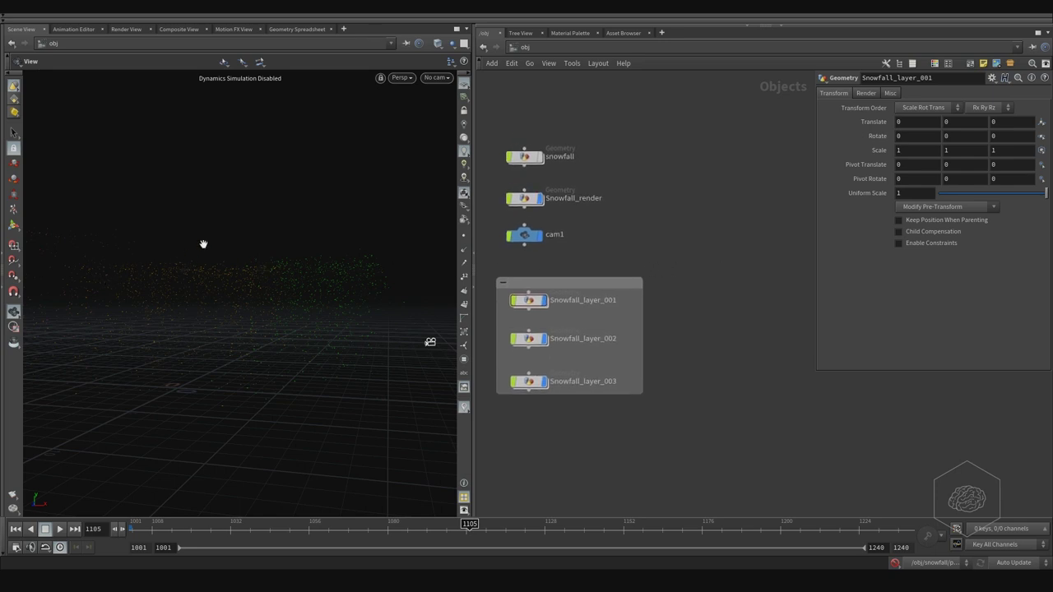
Switch the network to the out context and add a Mantra render node
left_click(628, 46)
left_click(649, 97)
left_click(578, 48)
left_click(592, 108)
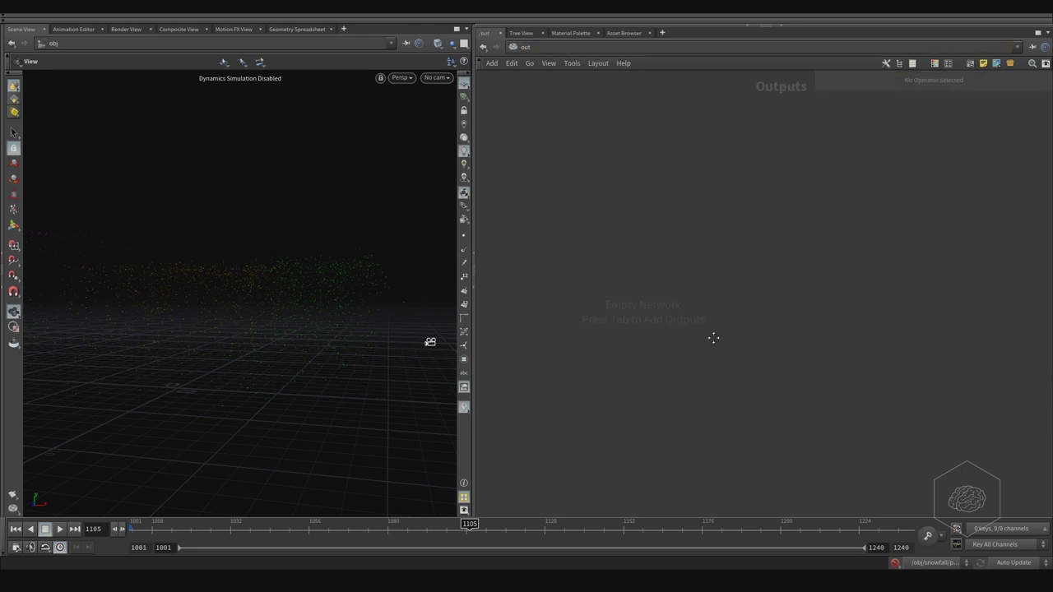
key("Tab")
type("man")
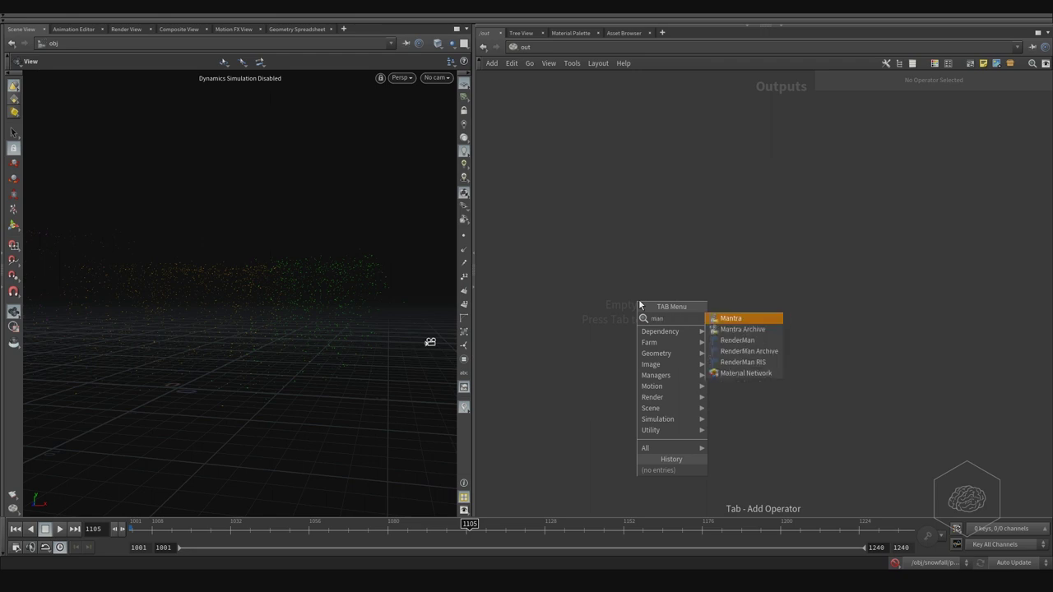
type("tr")
key("Return")
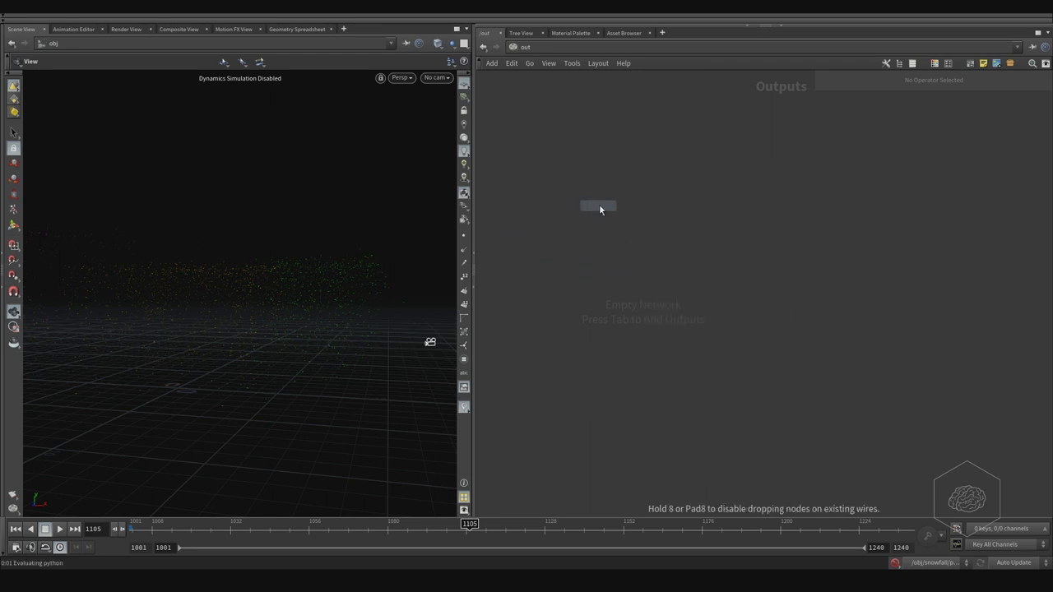
left_click(611, 204)
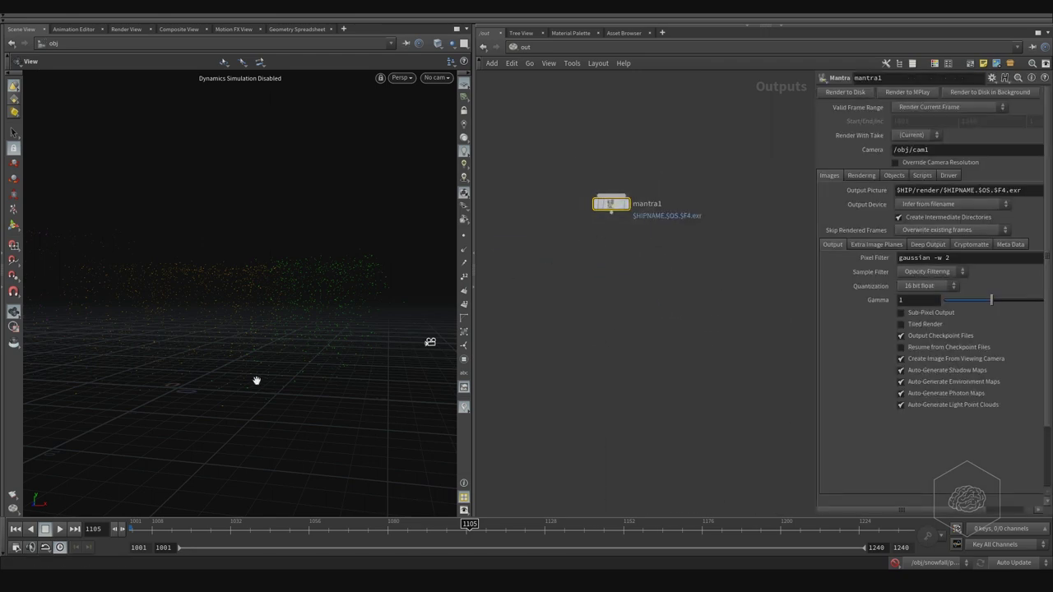
Duplicate the Mantra node into mantra2, mantra3 and mantra4 and arrange the copies in a column below mantra1
left_click_drag(612, 205, 607, 253, "alt")
left_click_drag(607, 252, 608, 390, "alt")
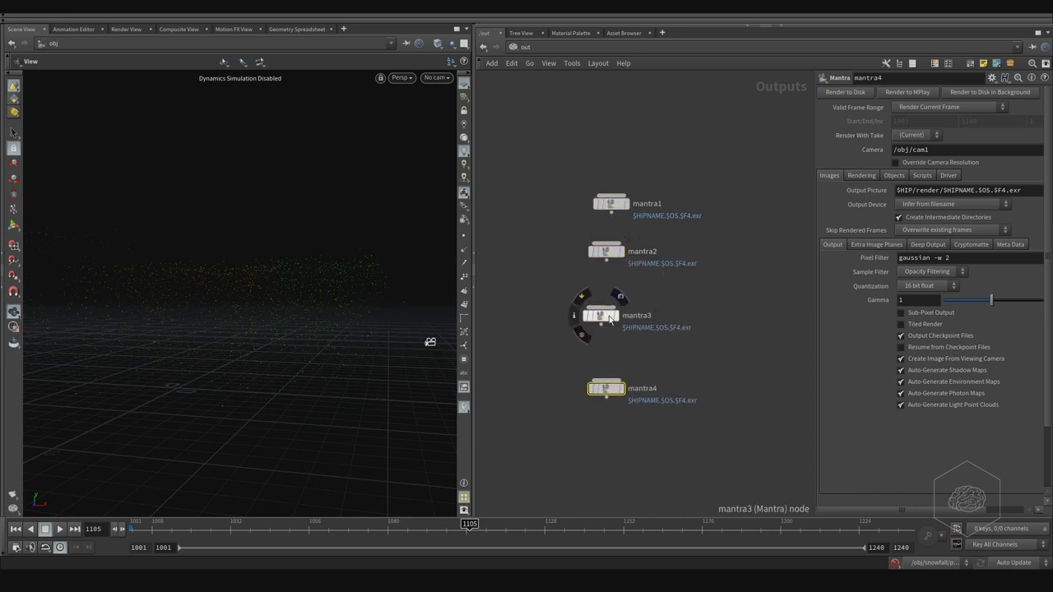
left_click_drag(606, 318, 612, 319)
left_click_drag(609, 254, 614, 262)
left_click_drag(606, 317, 612, 319)
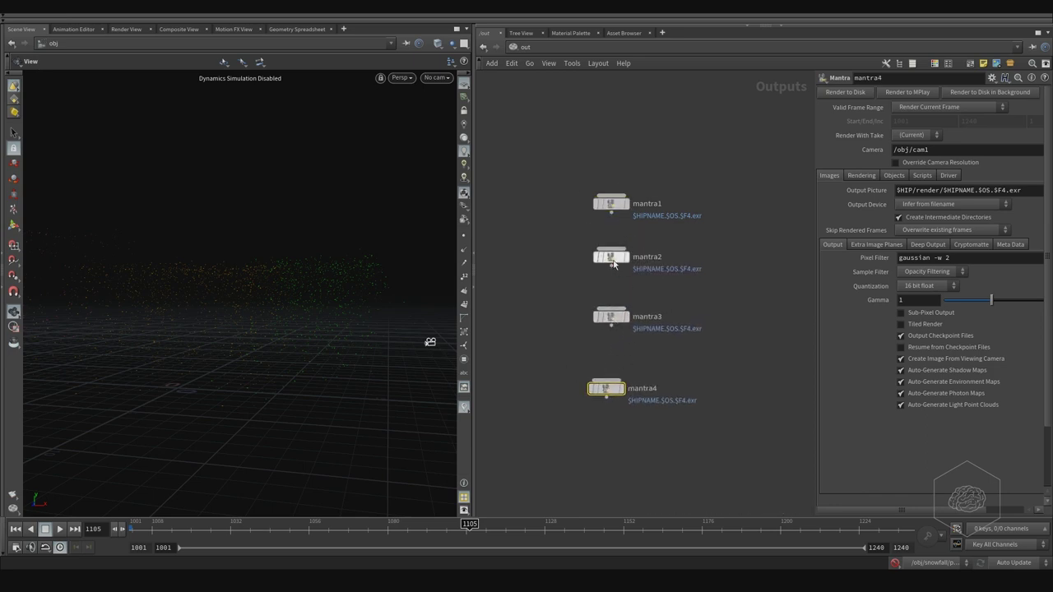
Wire mantra1 into mantra2 and mantra2 into mantra3 as a sequential render chain
left_click(612, 213)
left_click(612, 248)
left_click(612, 267)
left_click(613, 309)
Set mantra1's candidate objects to Snowfall_layer_001, with the parameter pane widened to show the full settings
left_click_drag(718, 152, 586, 287)
left_click_drag(679, 193, 618, 222)
left_click(862, 176)
left_click(897, 175)
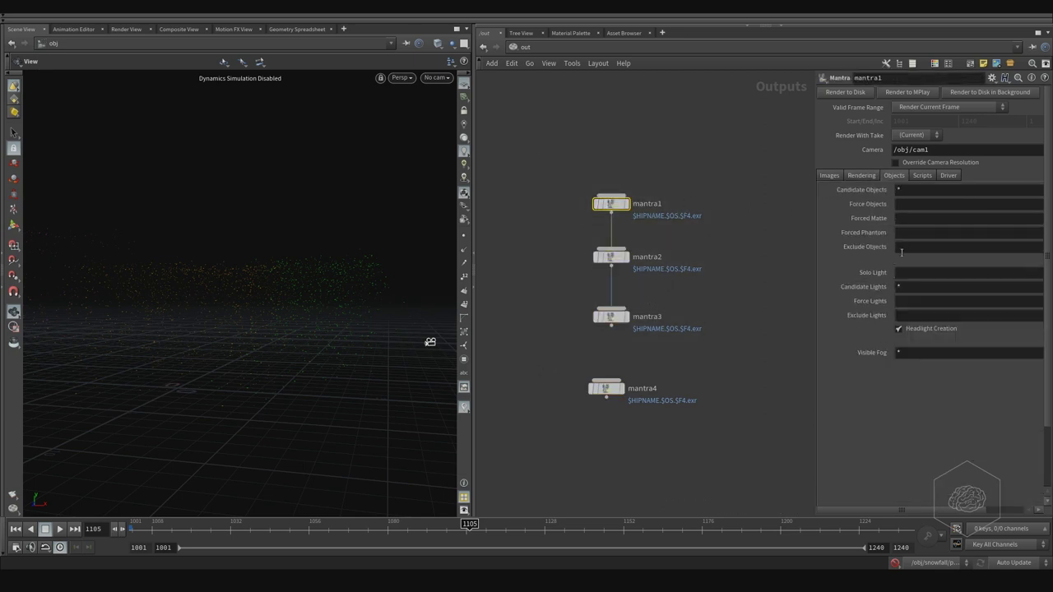
left_click(816, 228)
left_click_drag(813, 230, 649, 231)
left_click(1035, 190)
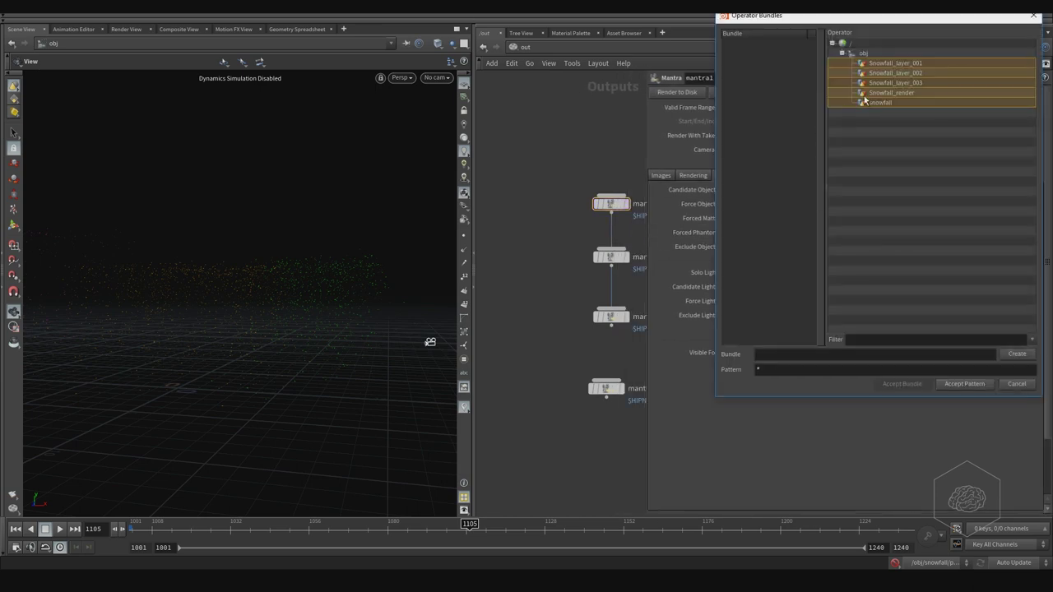
left_click(896, 63)
left_click(963, 385)
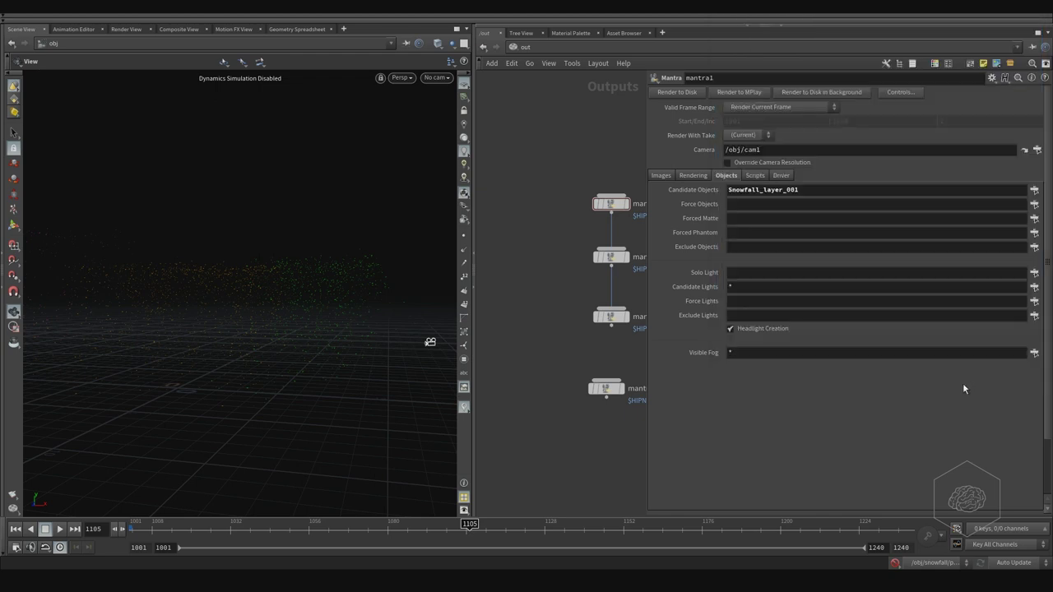
Set mantra2's candidate objects to Snowfall_layer_002
left_click(611, 257)
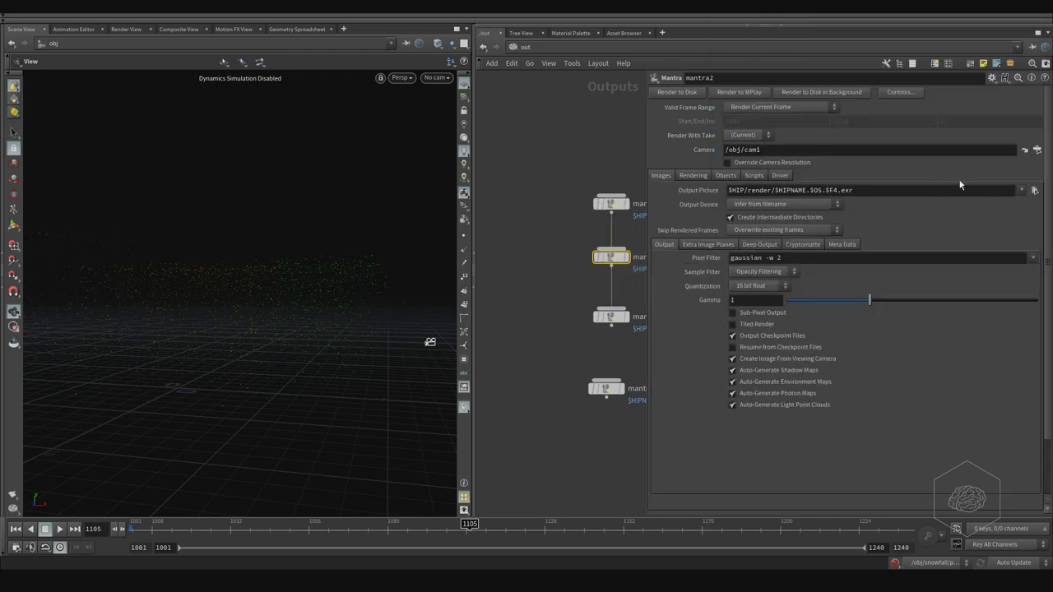
left_click(726, 177)
left_click(1034, 190)
left_click(900, 73)
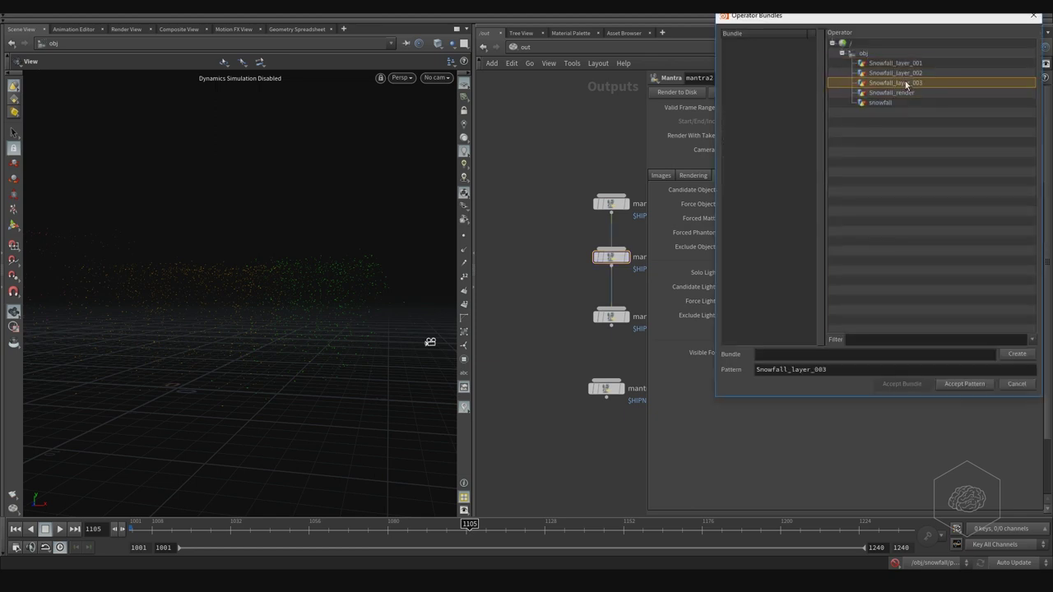
left_click(964, 384)
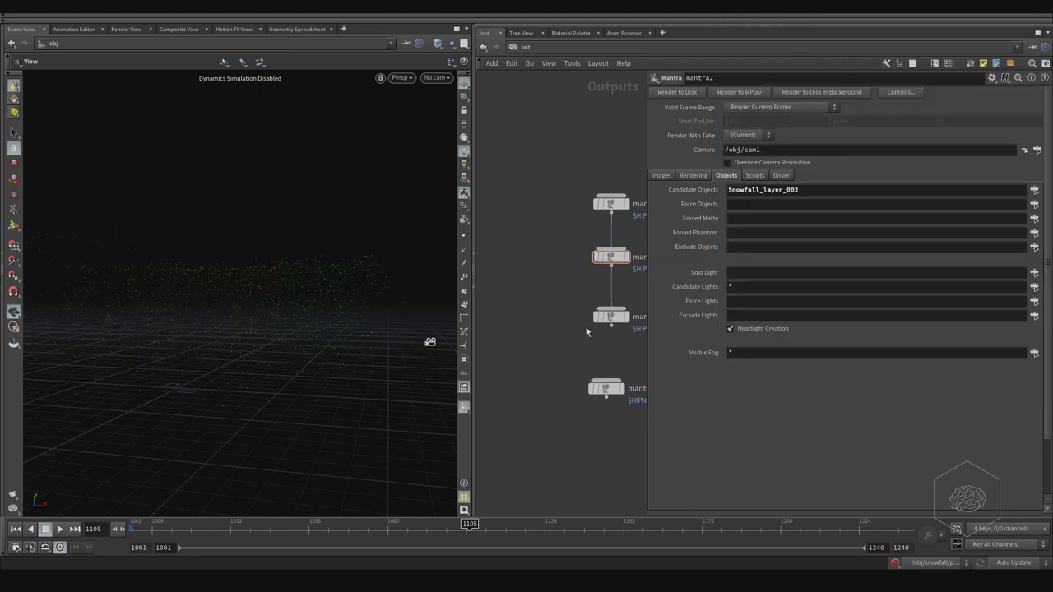
Set mantra3's candidate objects to Snowfall_layer_003
left_click(610, 317)
left_click(722, 175)
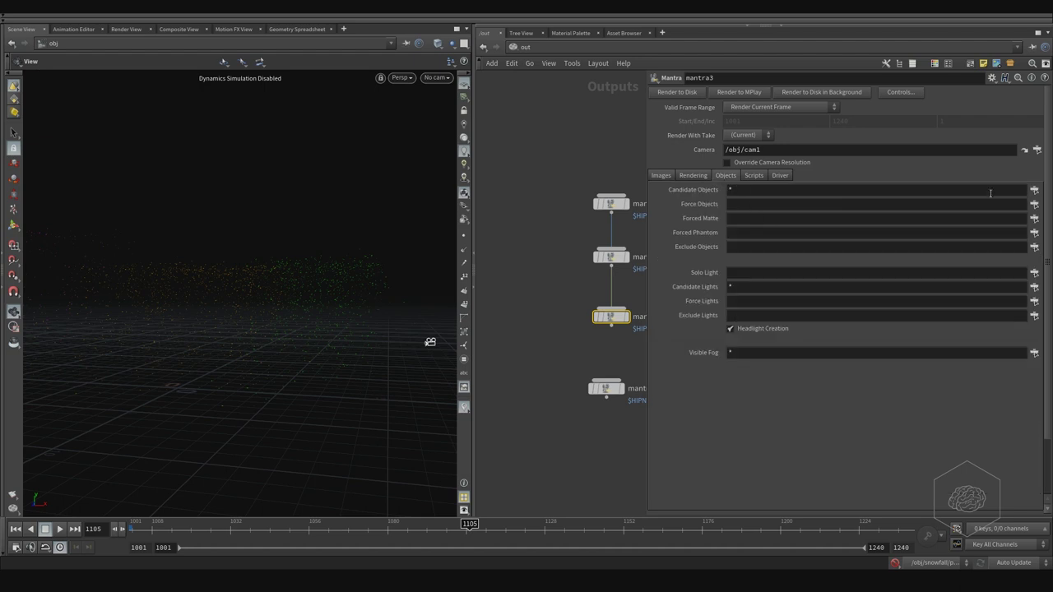
left_click(1034, 190)
left_click(901, 83)
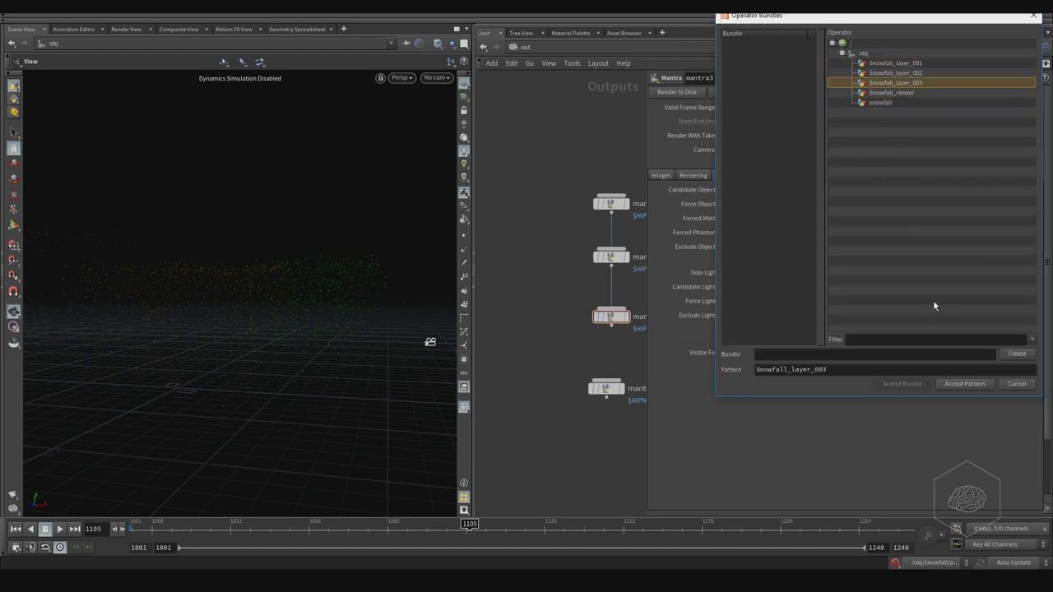
left_click(964, 385)
Bring the whole Mantra chain into view and review the object settings of mantra1
key("h")
left_click_drag(583, 110, 507, 375)
left_click(549, 204)
left_click(556, 205)
left_click(649, 61)
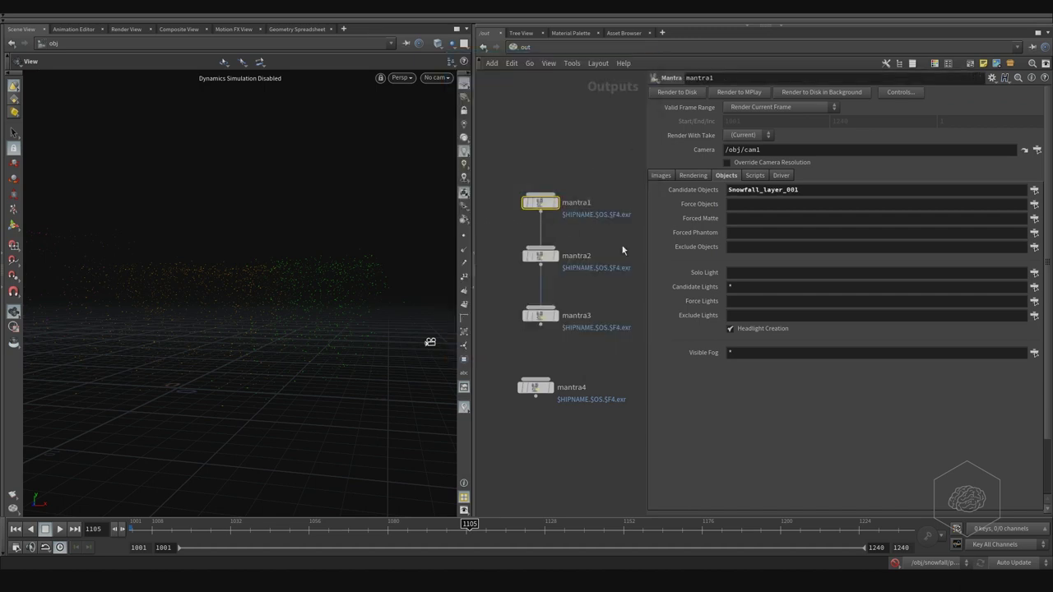
Review the object settings of mantra1, mantra2 and mantra3 in turn
left_click_drag(591, 241, 488, 272)
left_click_drag(603, 288, 508, 338)
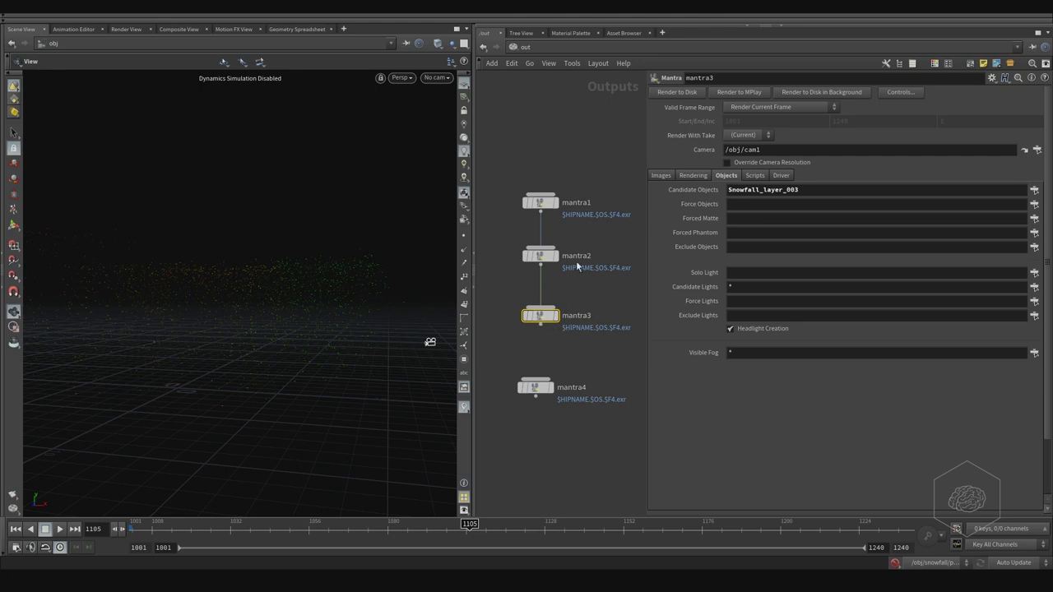
left_click_drag(576, 143, 511, 223)
left_click_drag(607, 229, 556, 253)
Set mantra4's candidate objects to Snowfall_render
left_click(536, 387)
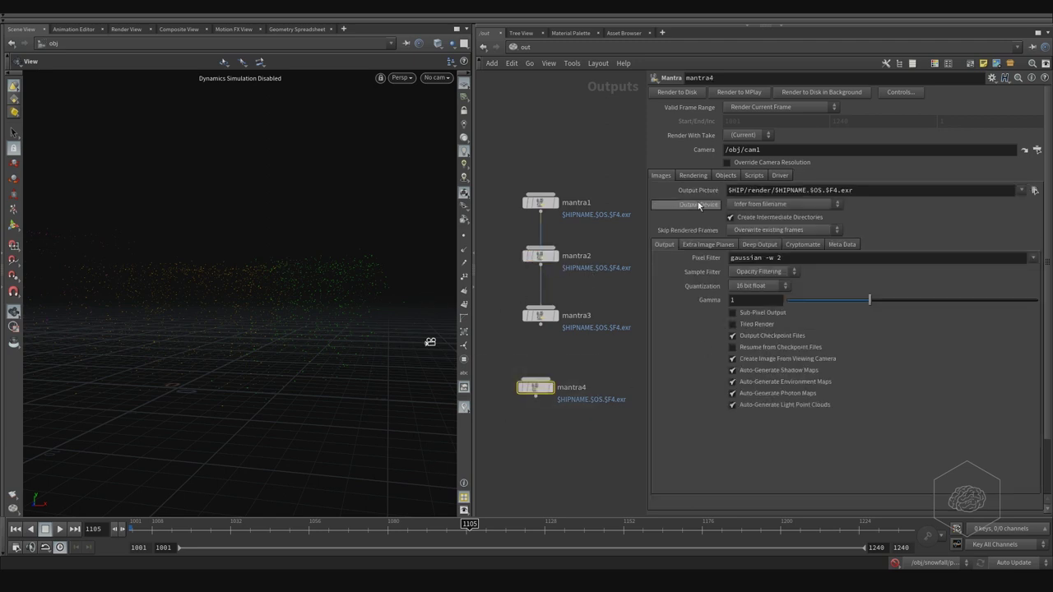
left_click(693, 175)
left_click(725, 175)
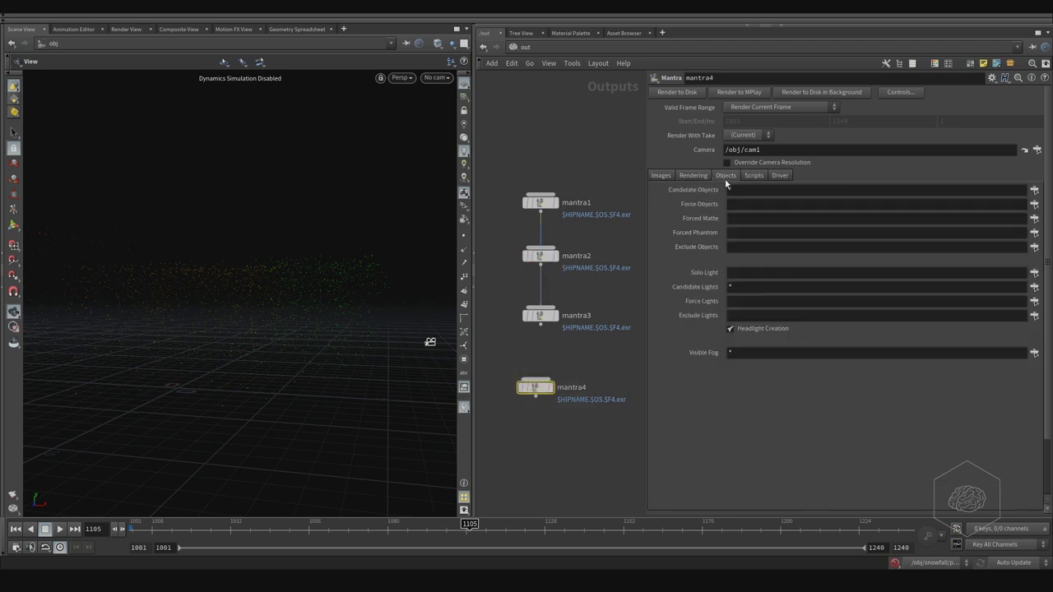
left_click(1034, 190)
left_click(896, 91)
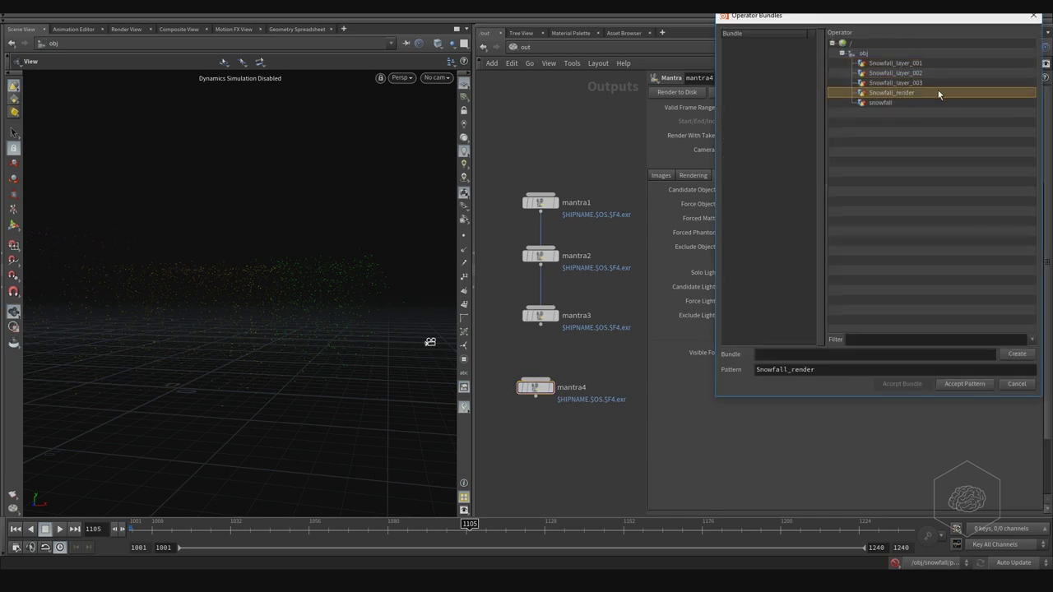
left_click(964, 385)
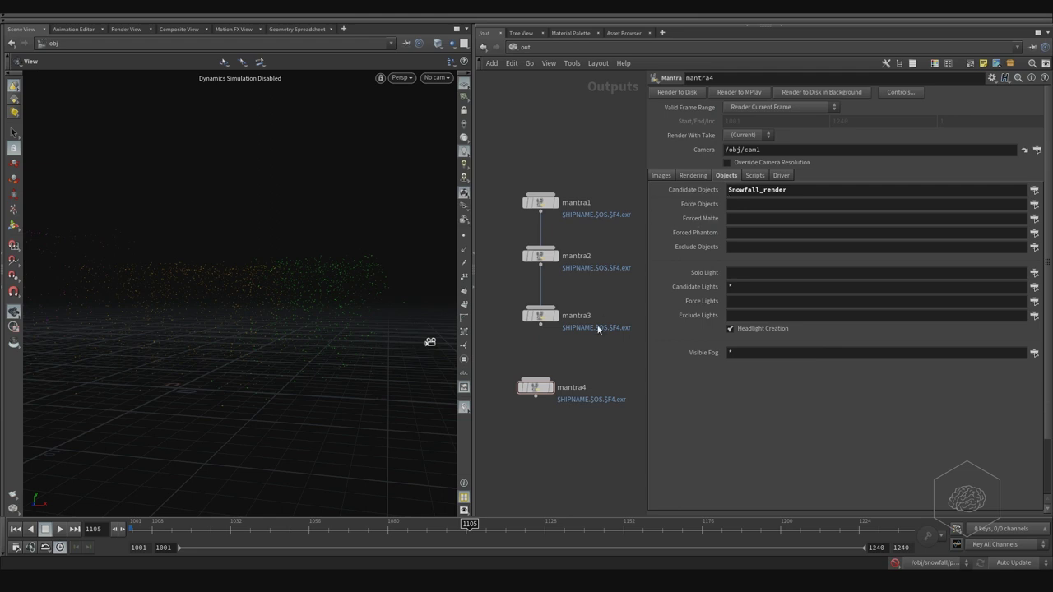
Line mantra4 up below the chain and rename the four Mantra nodes after their candidate objects: Snowfall_layer_001, Snowfall_layer_002, Snowfall_layer_003 and Snowfall_render
left_click_drag(536, 387, 539, 405)
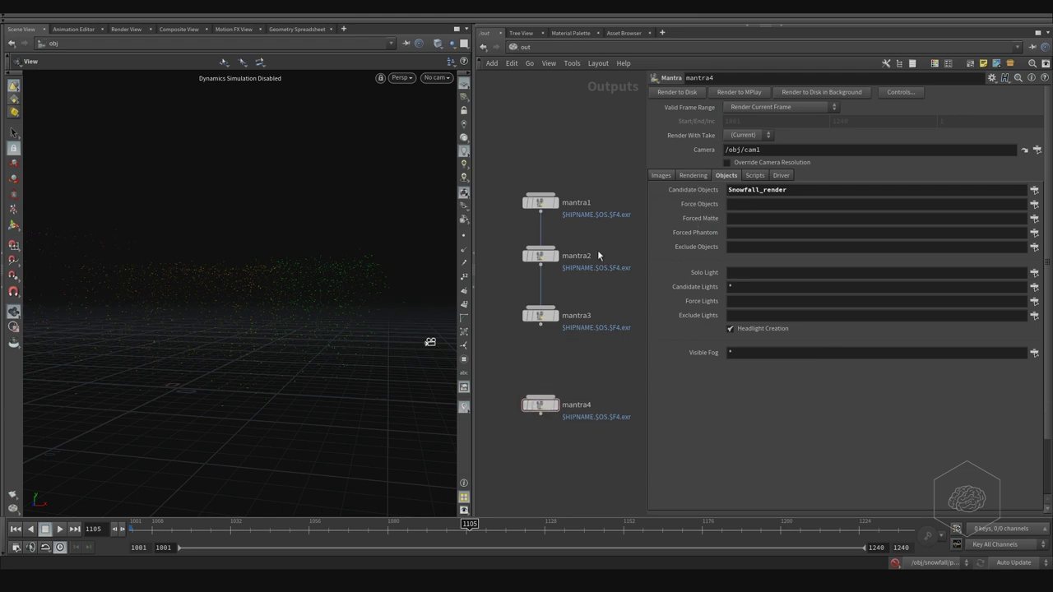
middle_click_drag(565, 341, 550, 227)
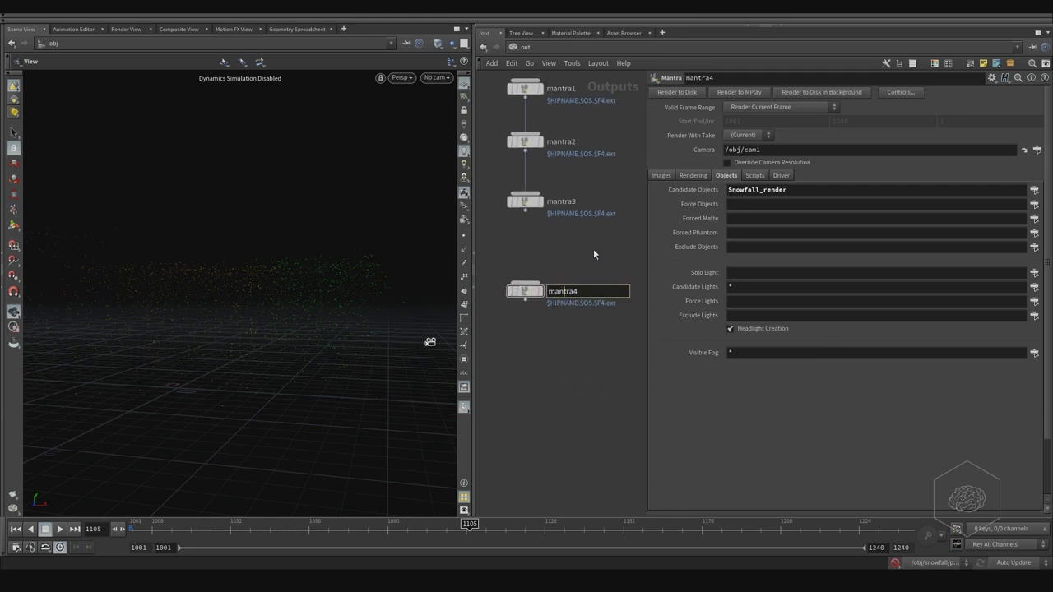
double_click(570, 291)
double_click(811, 189)
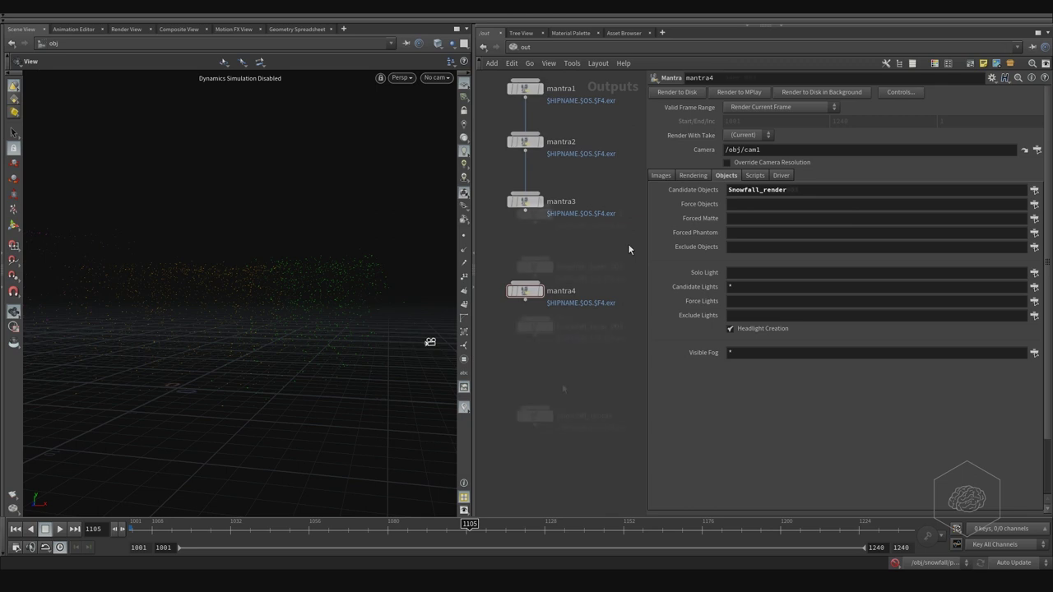
Enclose the three chained Snowfall_layer Mantra nodes in a network box, leaving Snowfall_render outside it
left_click_drag(605, 109, 466, 327)
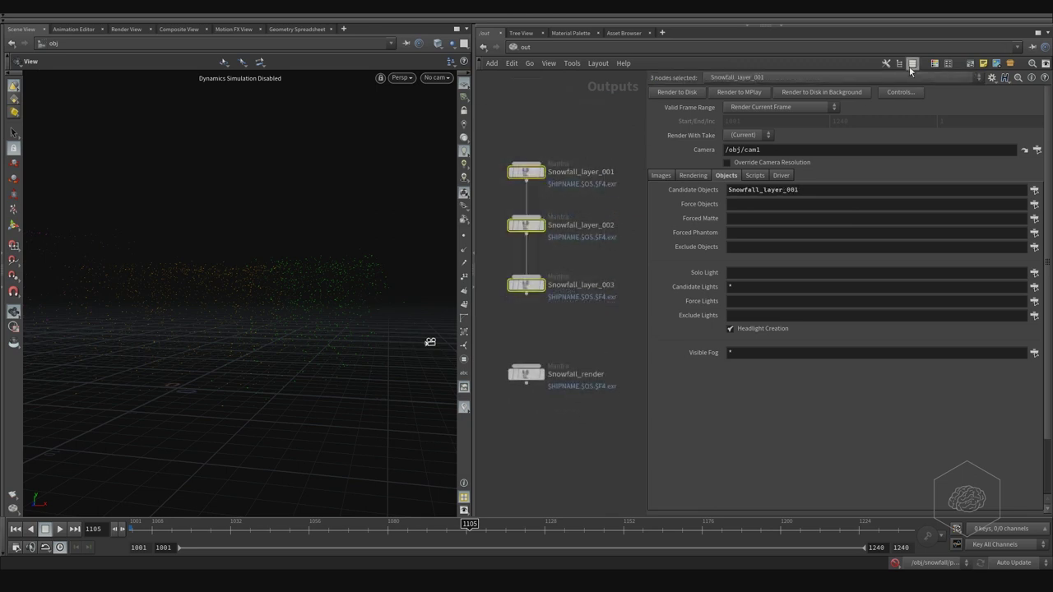
left_click(971, 63)
left_click(552, 191)
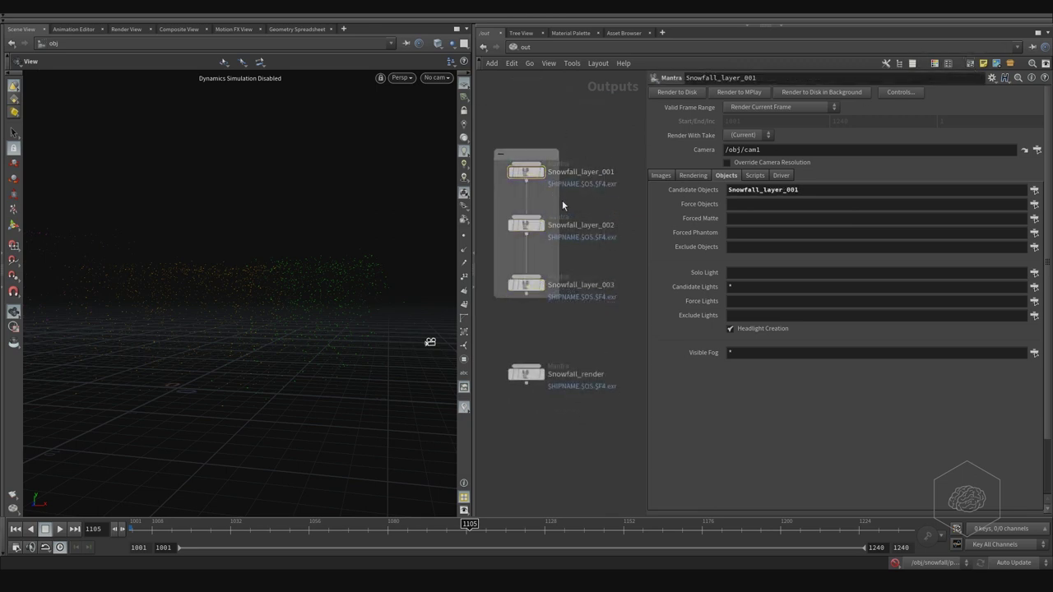